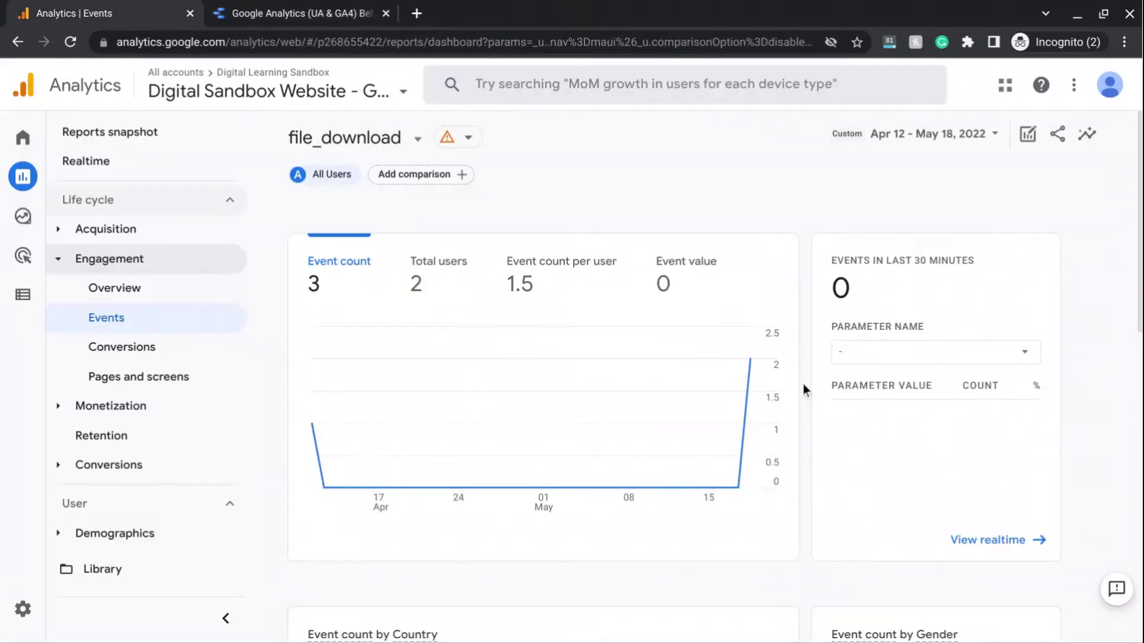
Step: Scroll the GA4 file_download event report down past the Event count by Country card
scroll(803, 384, down, 2)
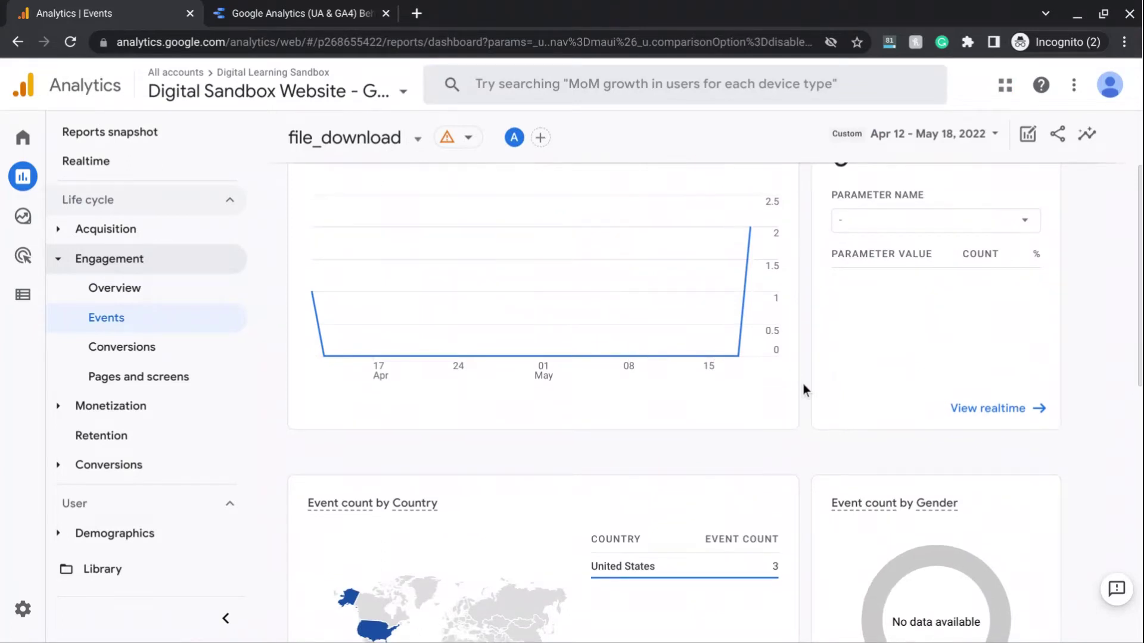
scroll(803, 384, down, 3)
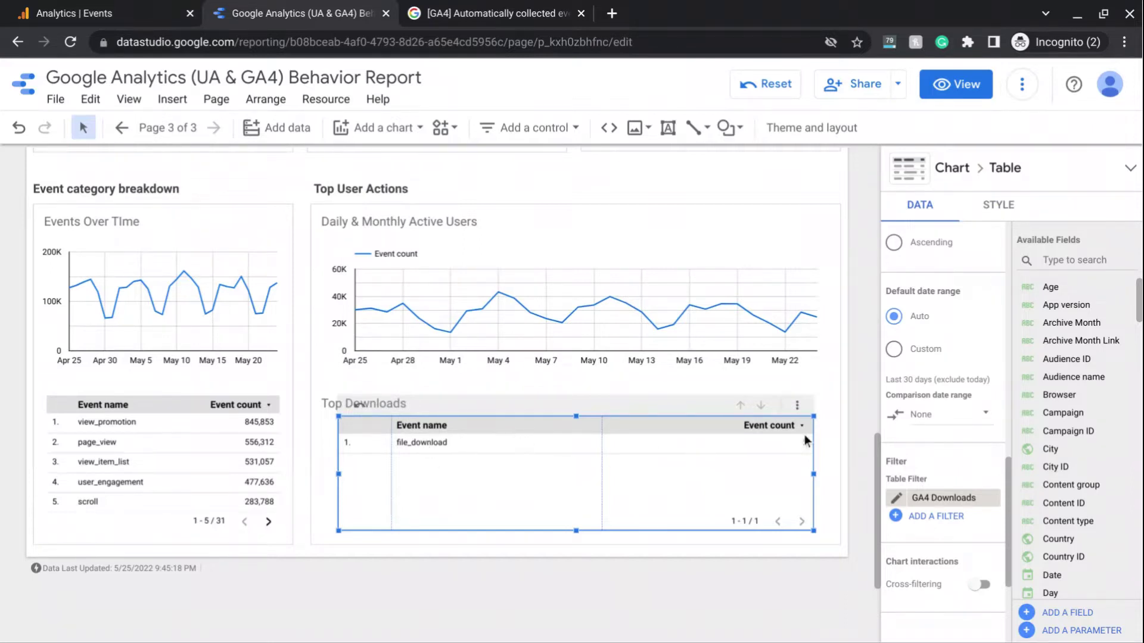
Step: Select the Top Downloads table, preview the chart types, and review its Event name / Event count data settings
scroll(965, 485, up, 10)
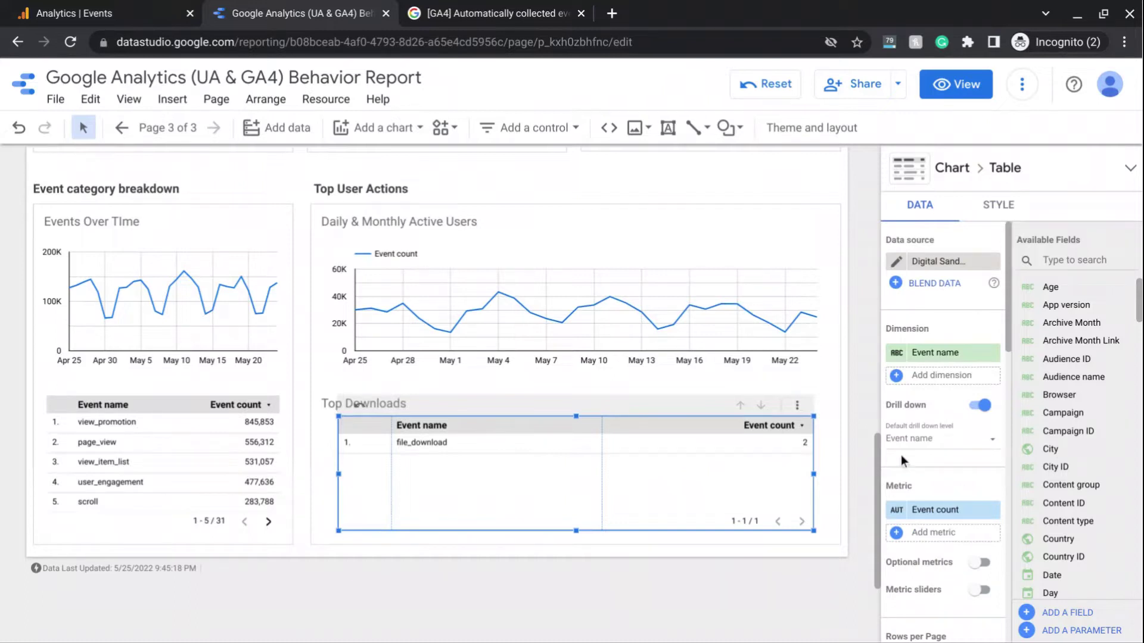
click(376, 129)
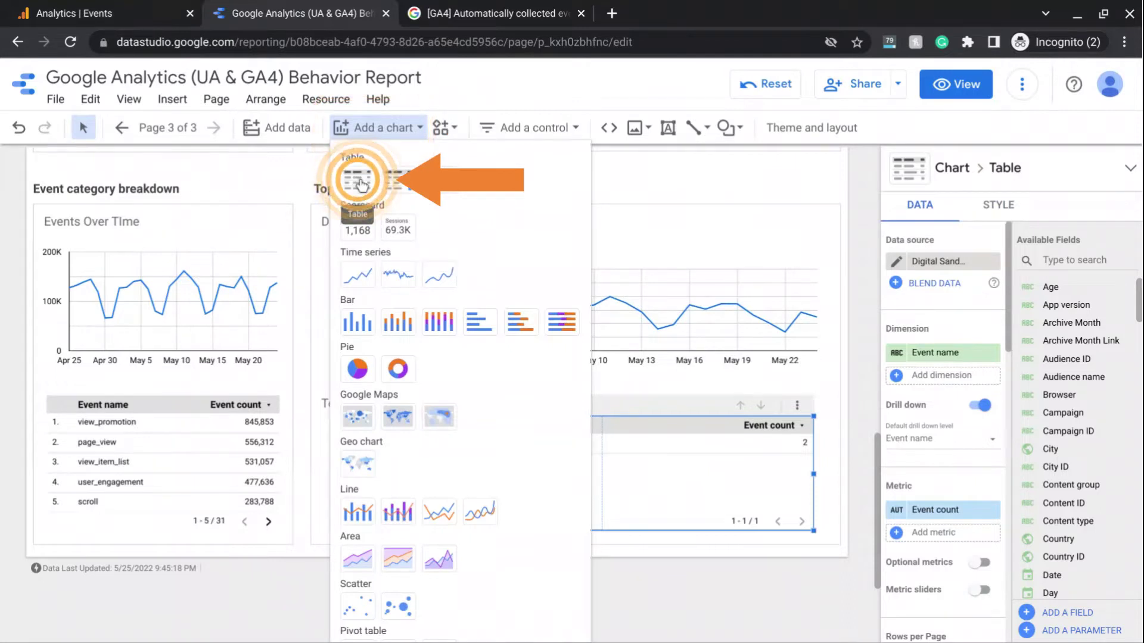
click(930, 305)
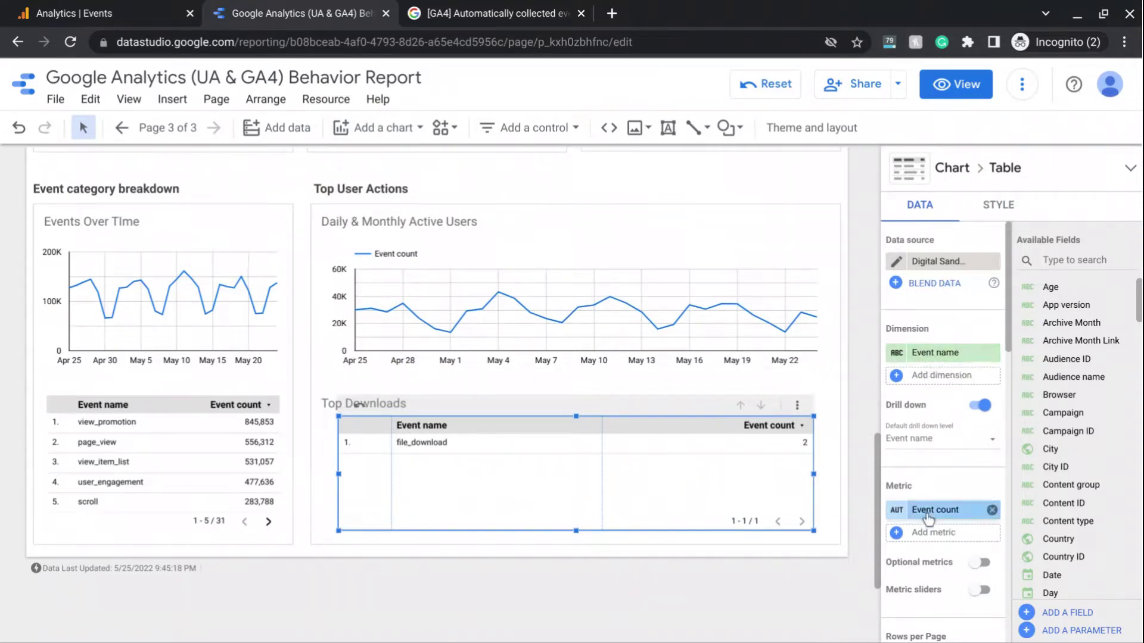
scroll(933, 512, down, 1)
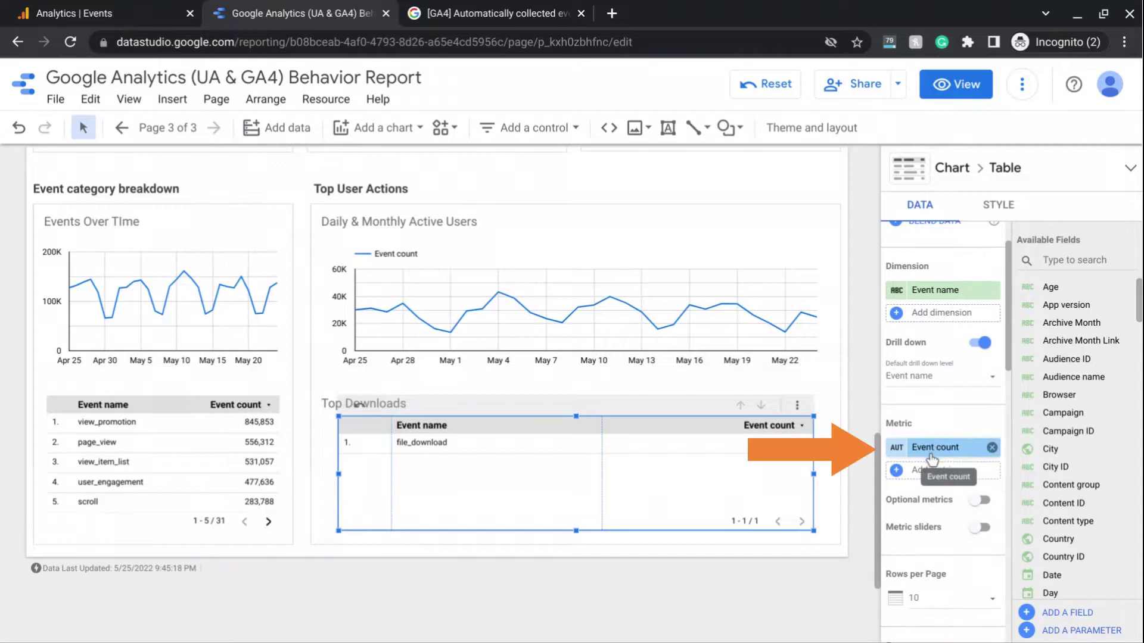
scroll(924, 494, down, 1)
scroll(923, 491, down, 5)
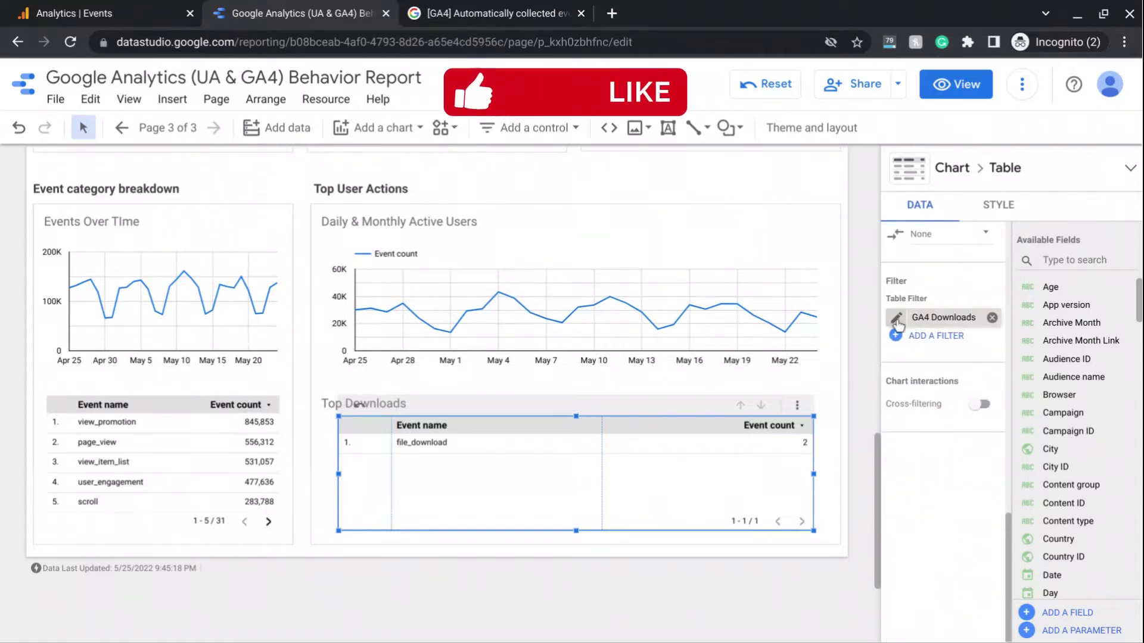
Step: Inspect the GA4 Downloads filter (Event name equals file_download), then return to the Analytics tab with Ctrl+1
click(896, 317)
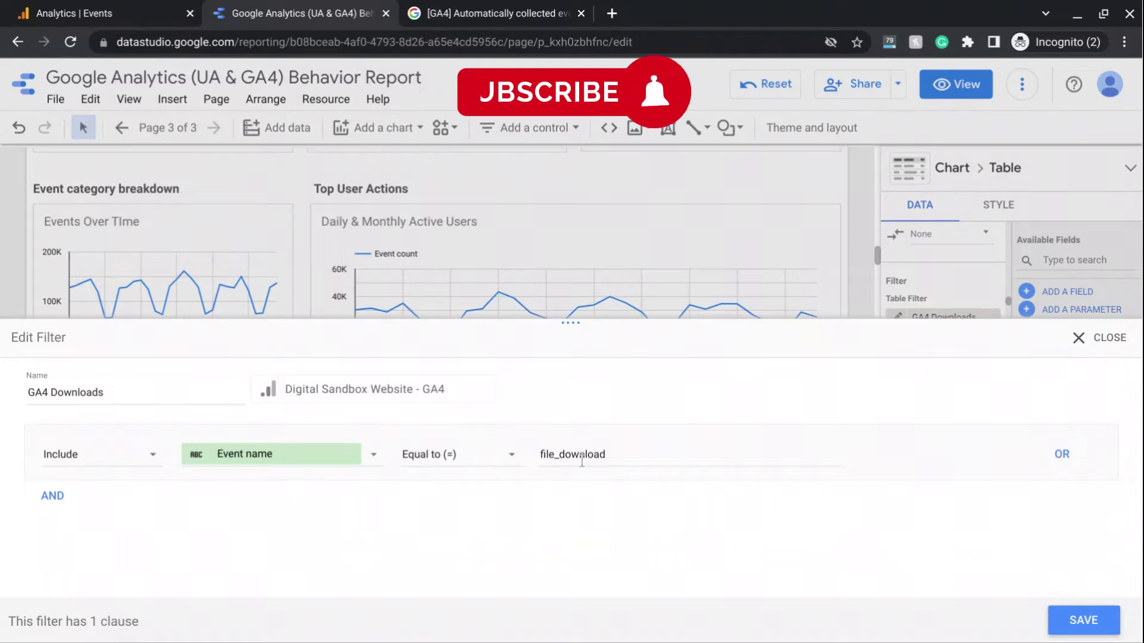
key(ctrl+1)
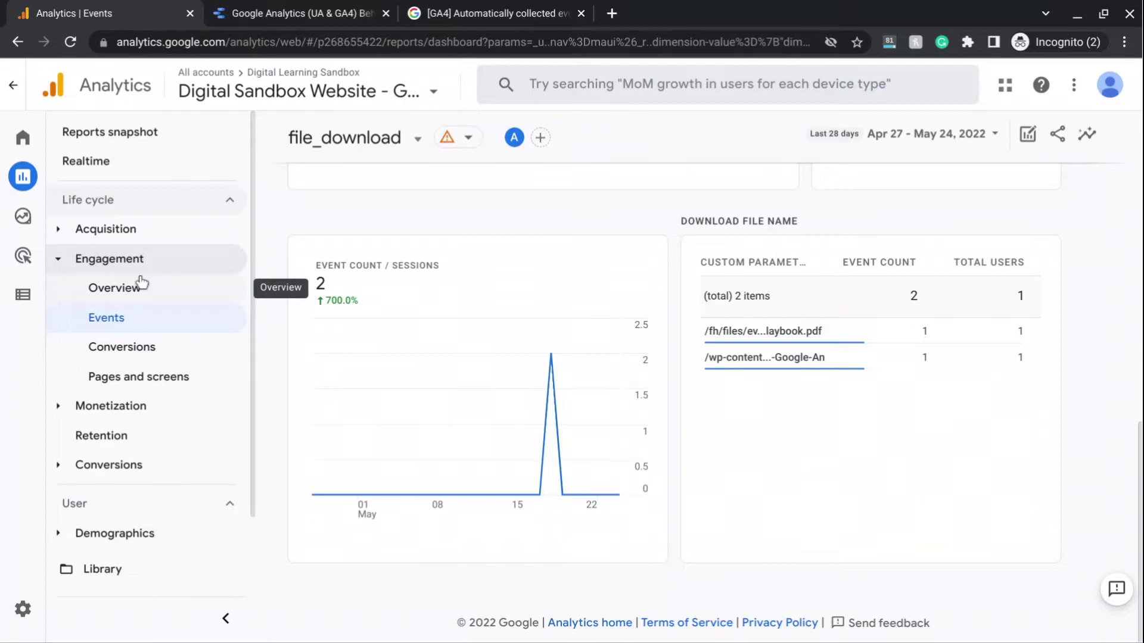
Step: Review the events list under Configure, then go to the Admin settings
click(22, 297)
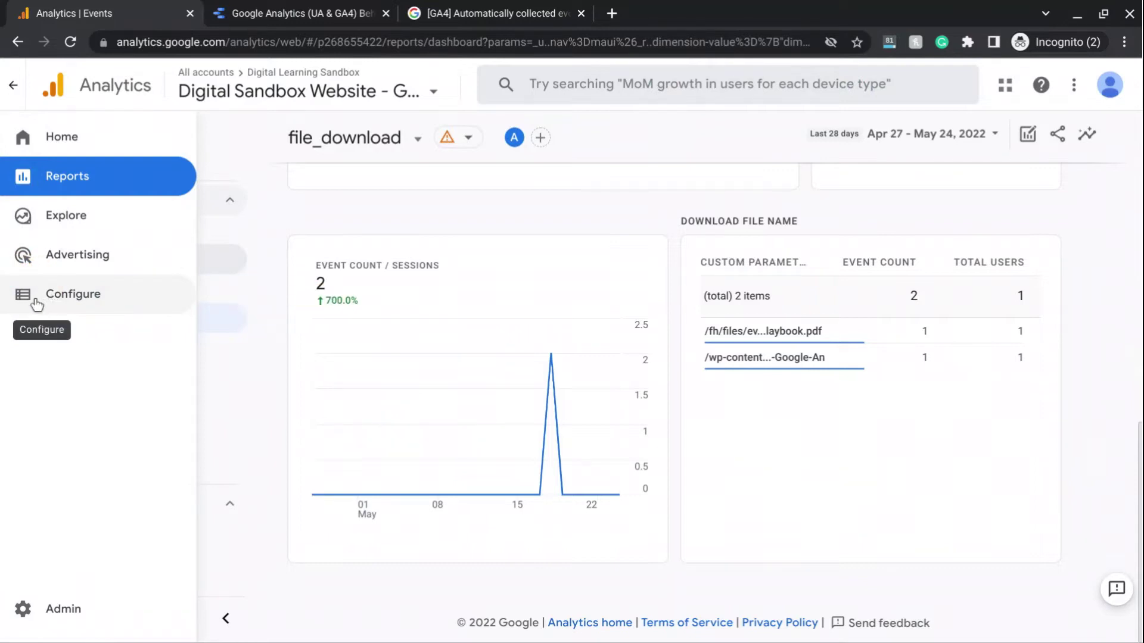
click(37, 303)
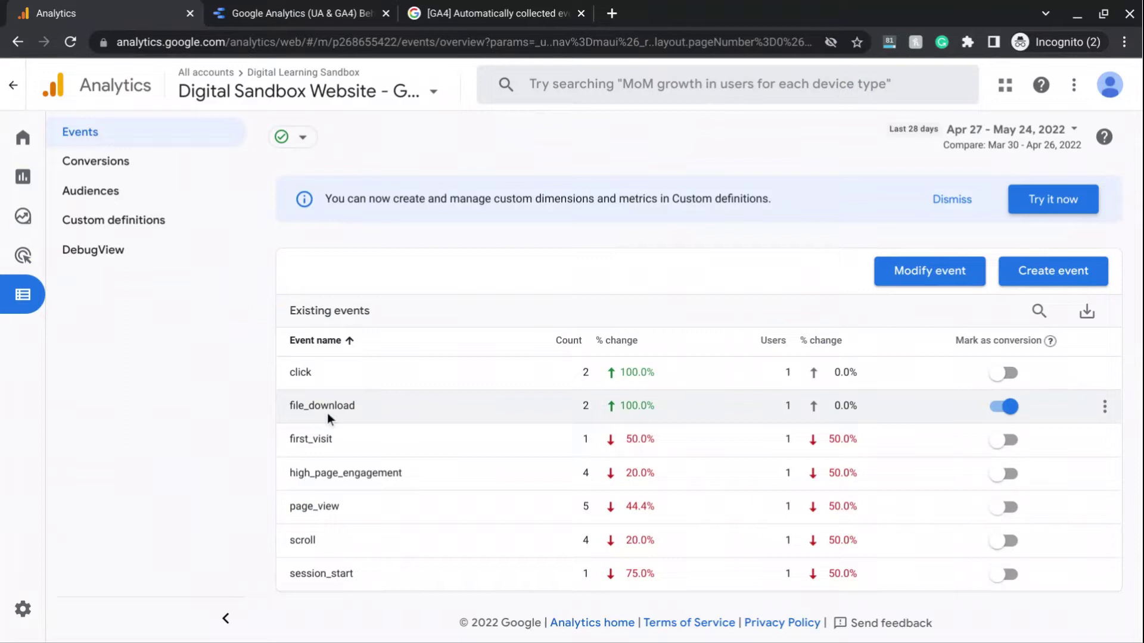
click(22, 617)
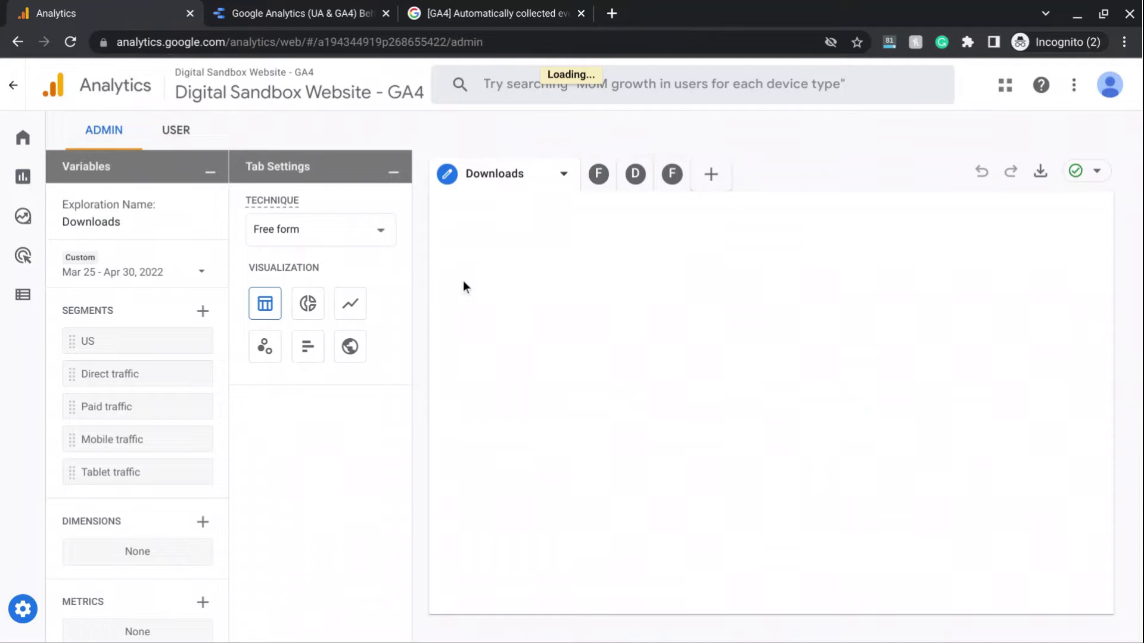
Step: Save the web stream's enhanced measurement settings with File downloads enabled, then close the stream details
click(31, 610)
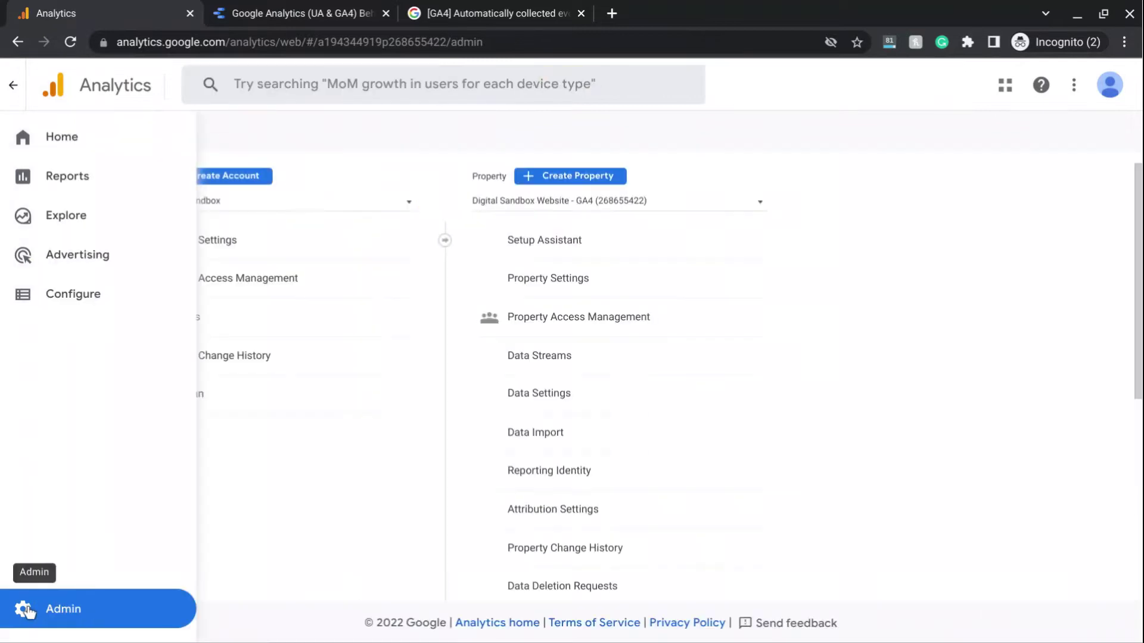
mouse_move(24, 608)
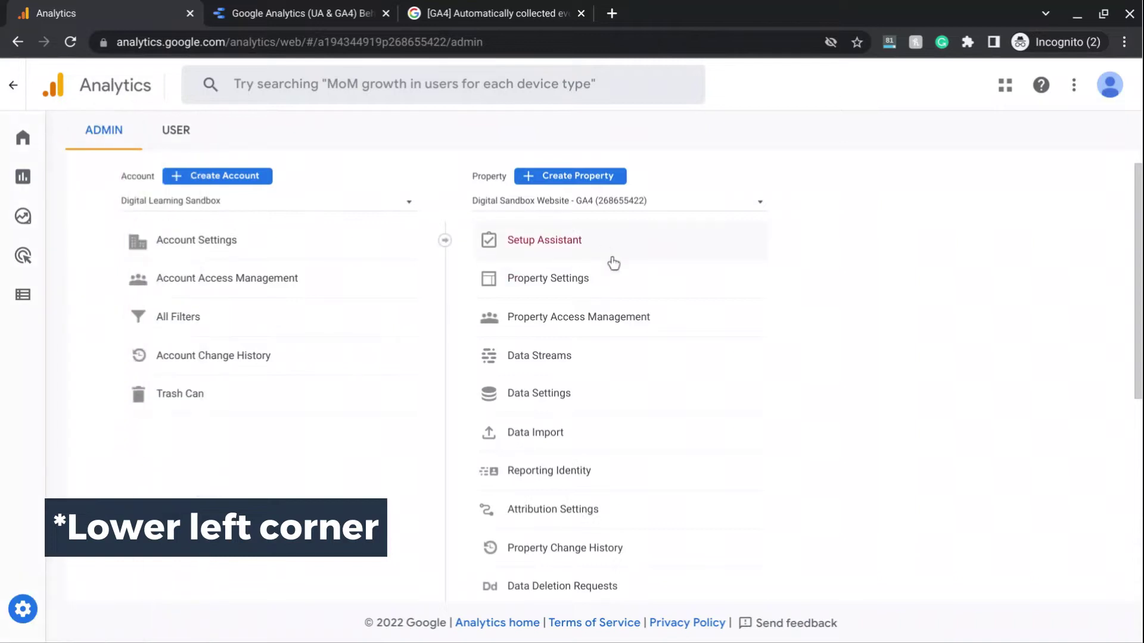
click(557, 357)
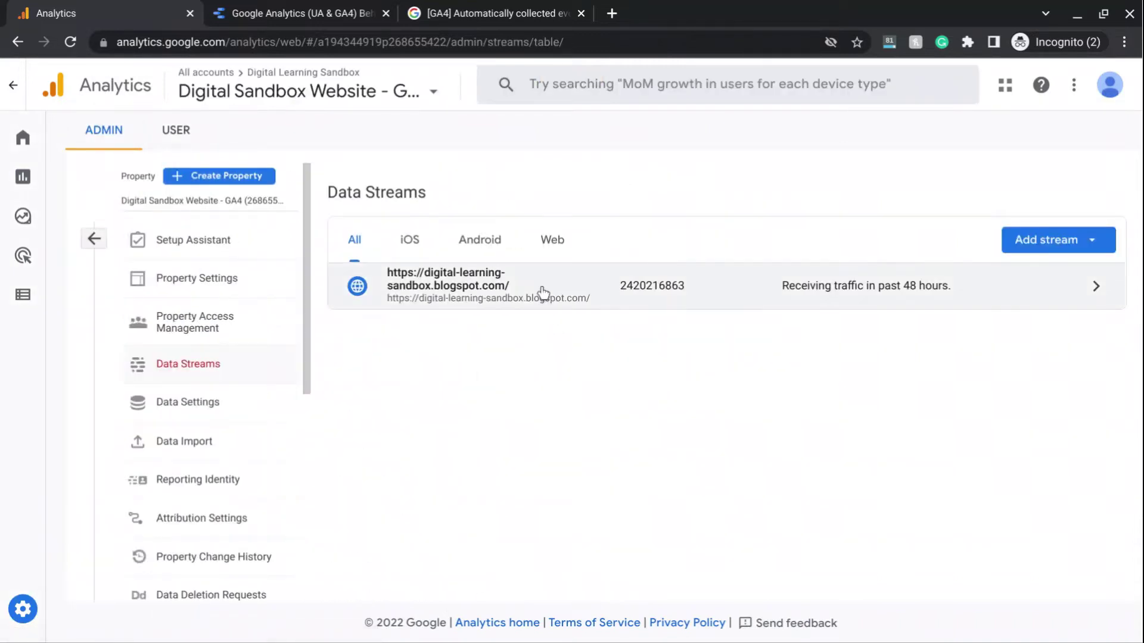
click(542, 291)
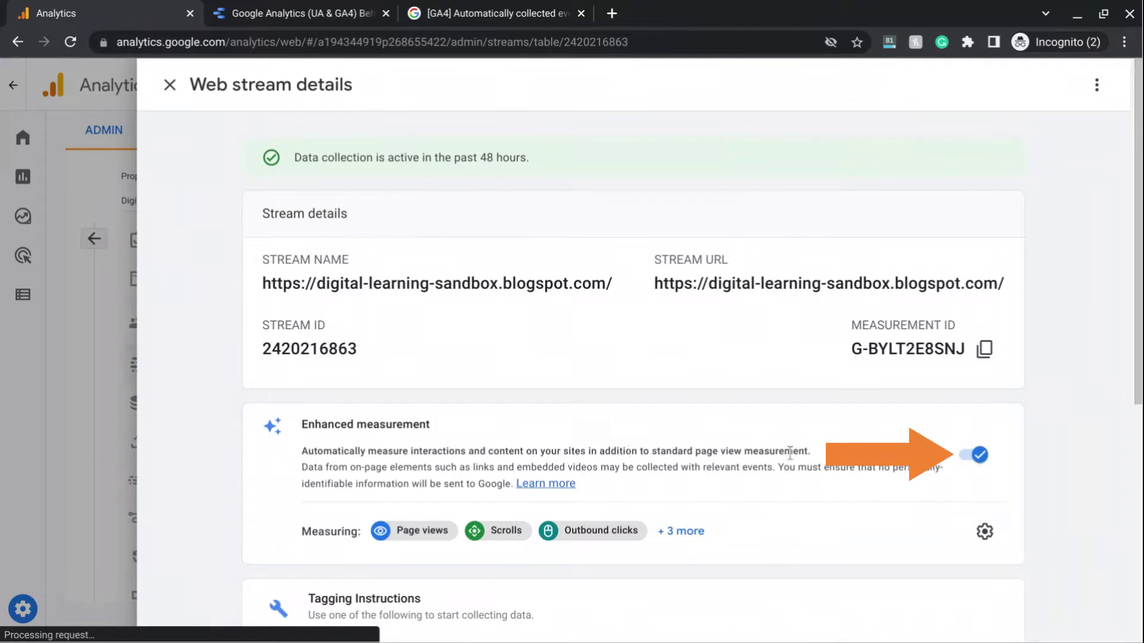
click(685, 543)
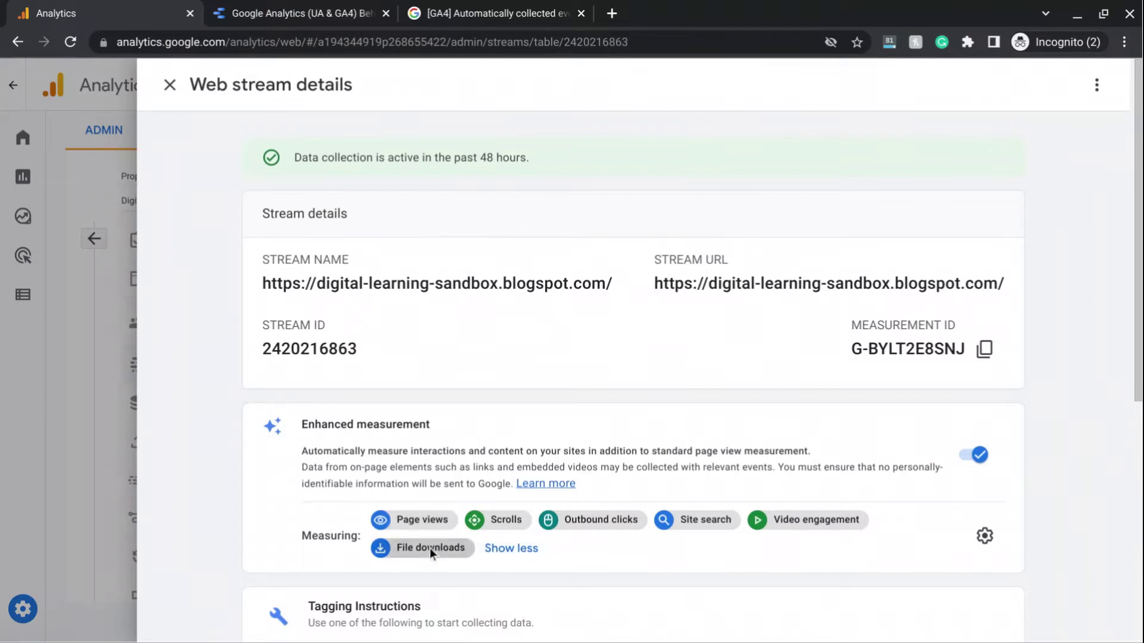
click(985, 537)
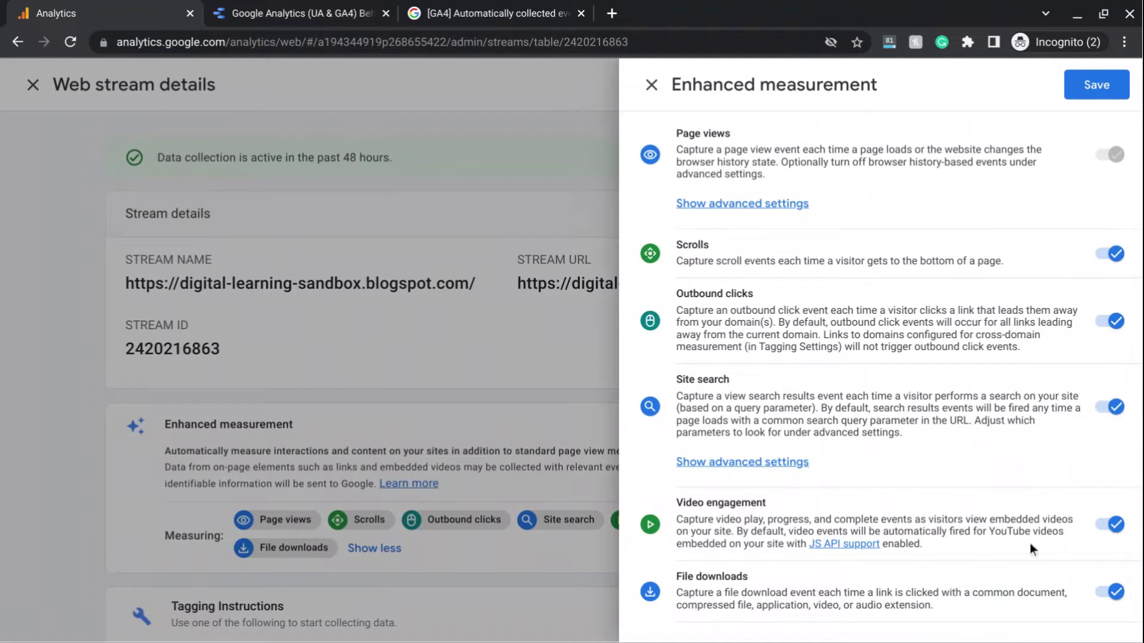
click(1096, 87)
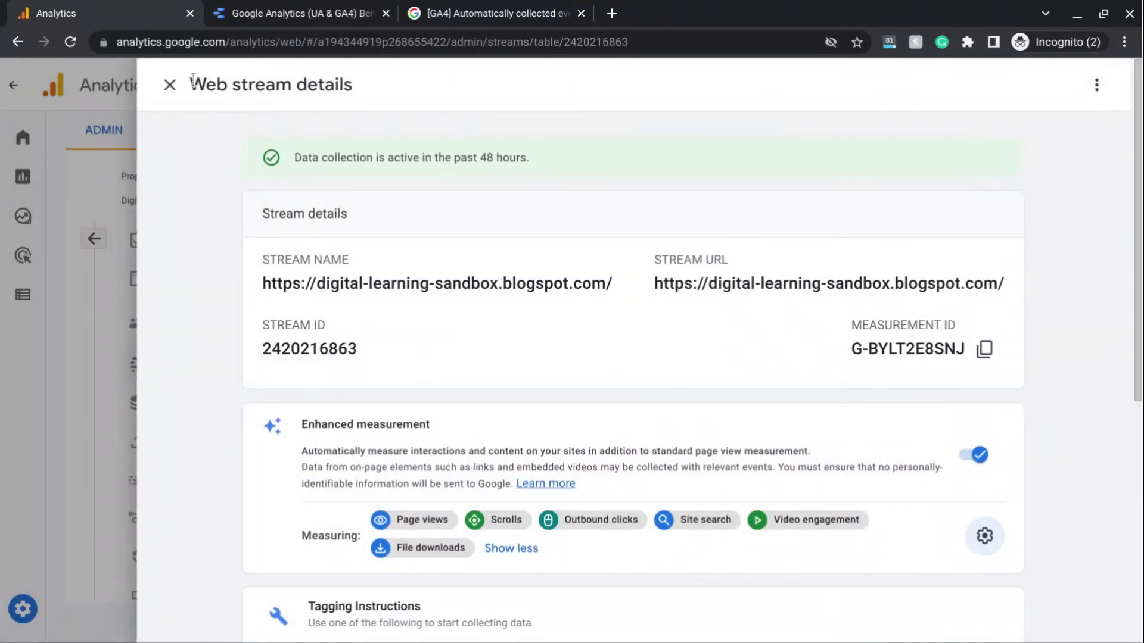
click(169, 84)
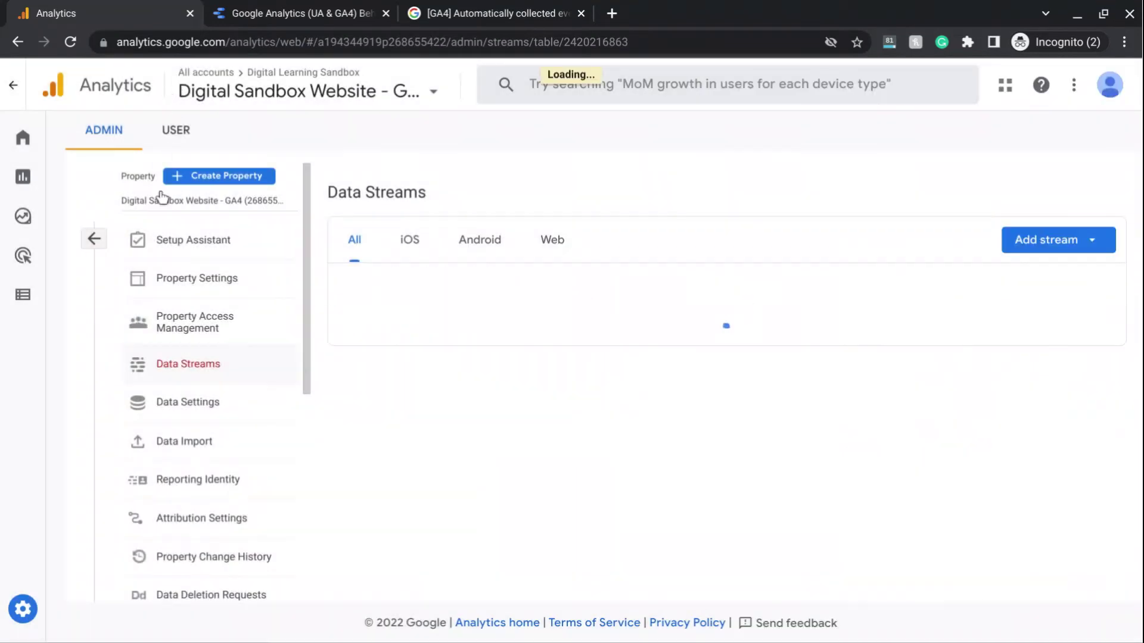
Step: Open Configure > Custom definitions to list the existing custom dimensions
mouse_move(24, 614)
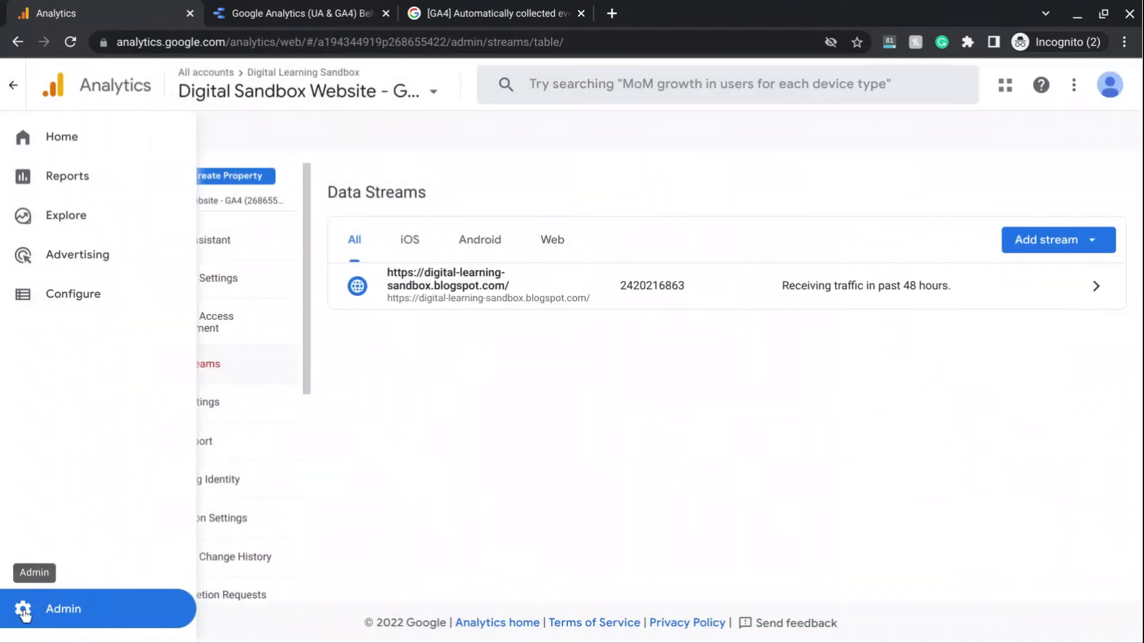
click(31, 298)
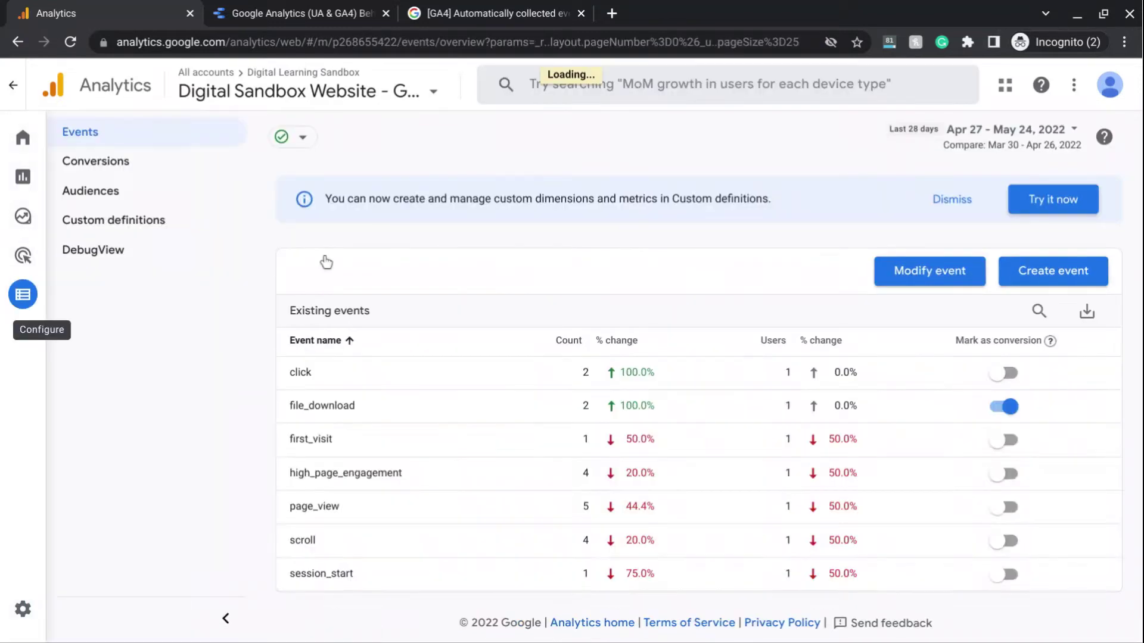
click(104, 226)
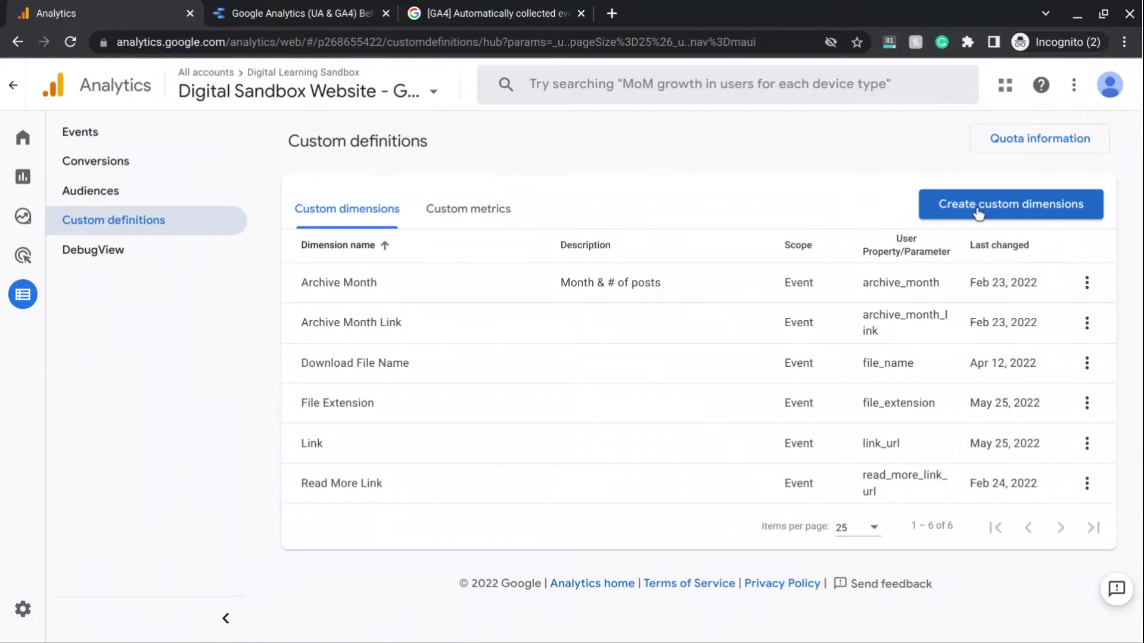
Step: Start a custom dimension named 'Download File Name', check its scope, and open the Event parameter list
click(978, 212)
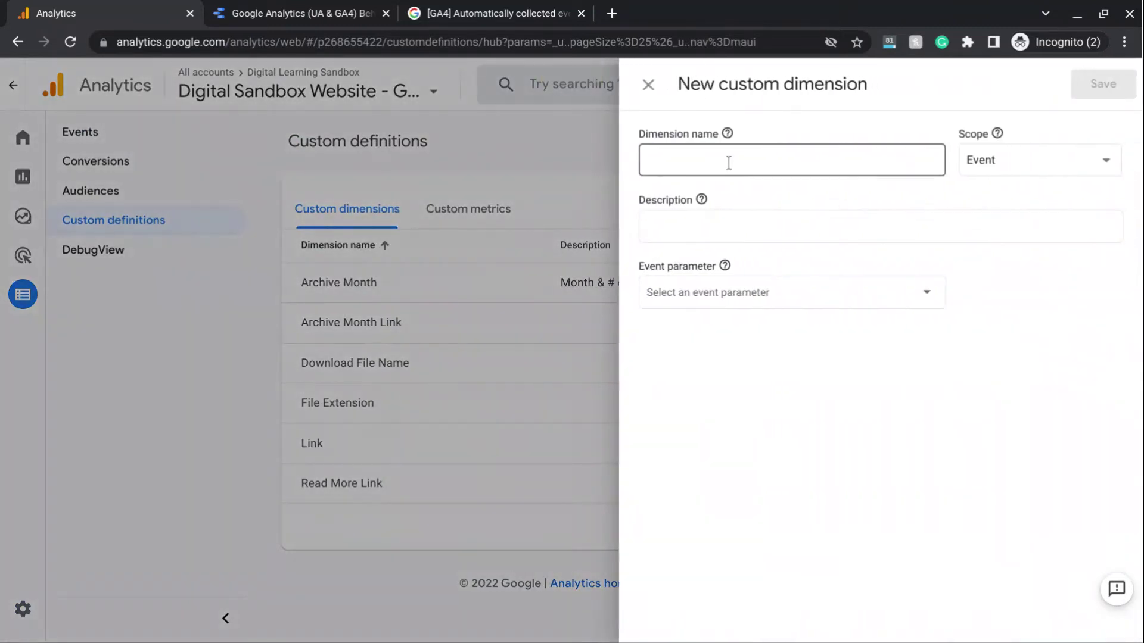
click(728, 162)
text(nload File Name)
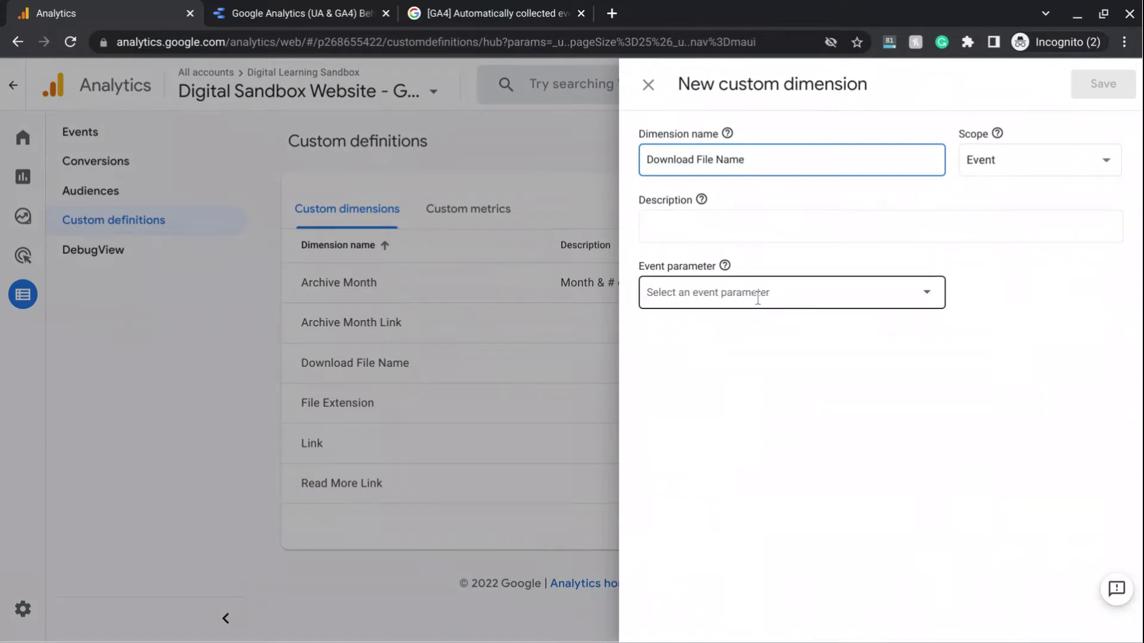
click(987, 165)
click(720, 310)
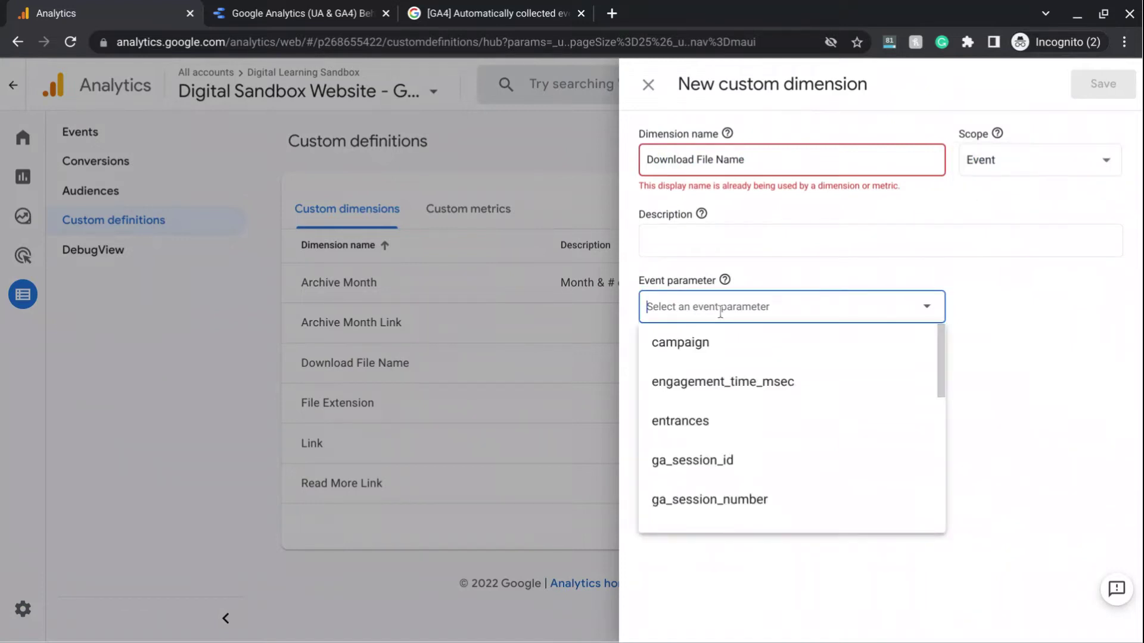
click(493, 12)
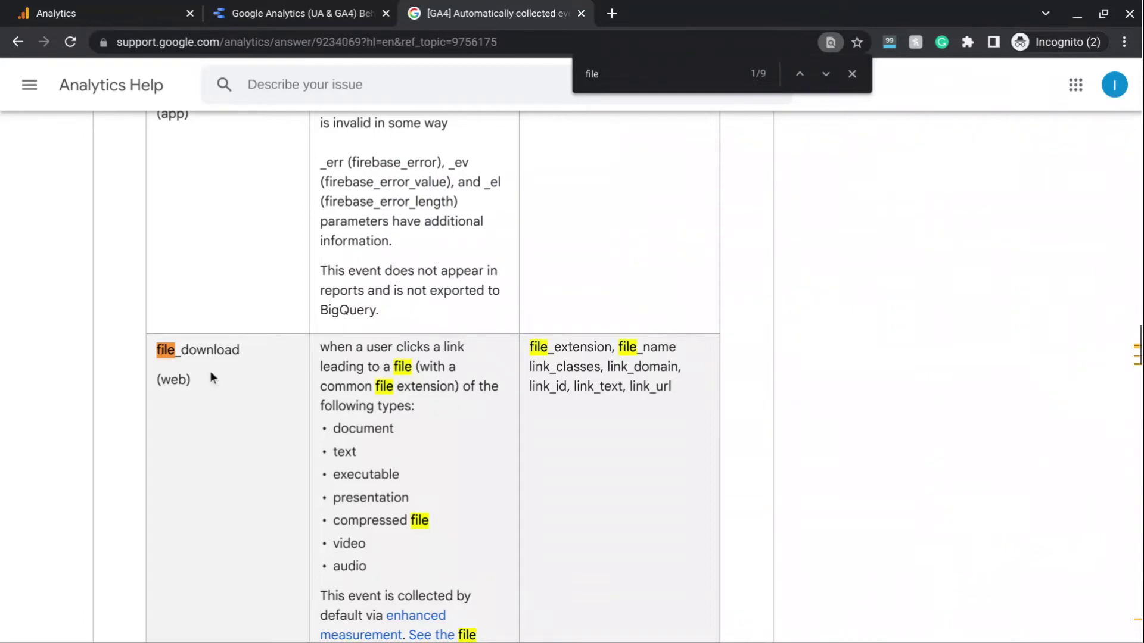
Step: In the help article, find the file_download event and select its file_name parameter
scroll(210, 371, up, 15)
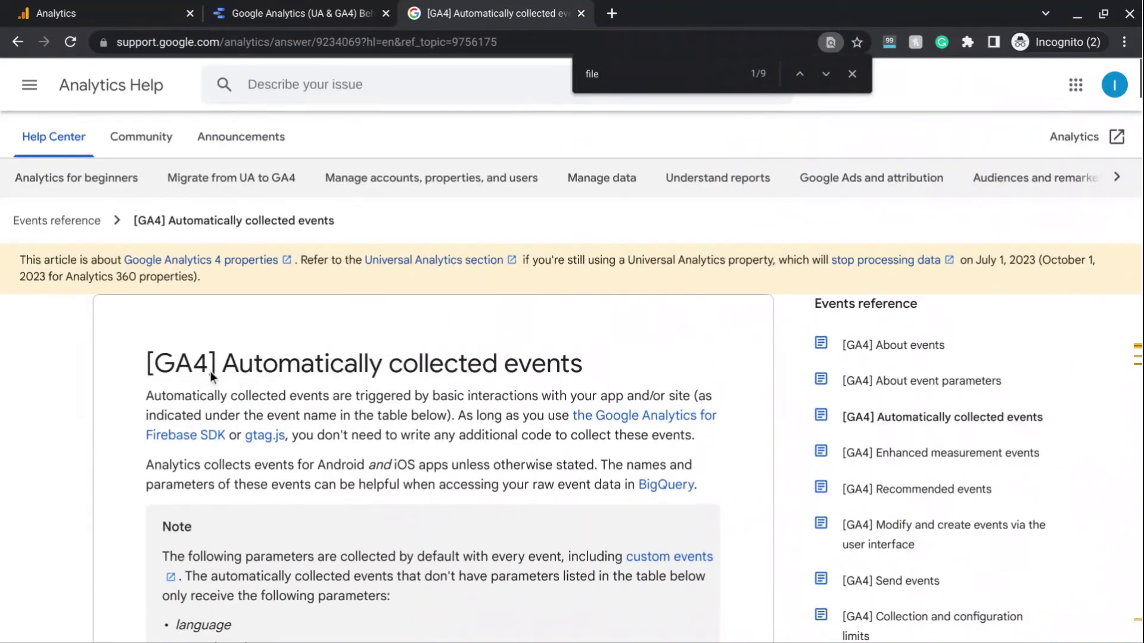
scroll(210, 370, down, 6)
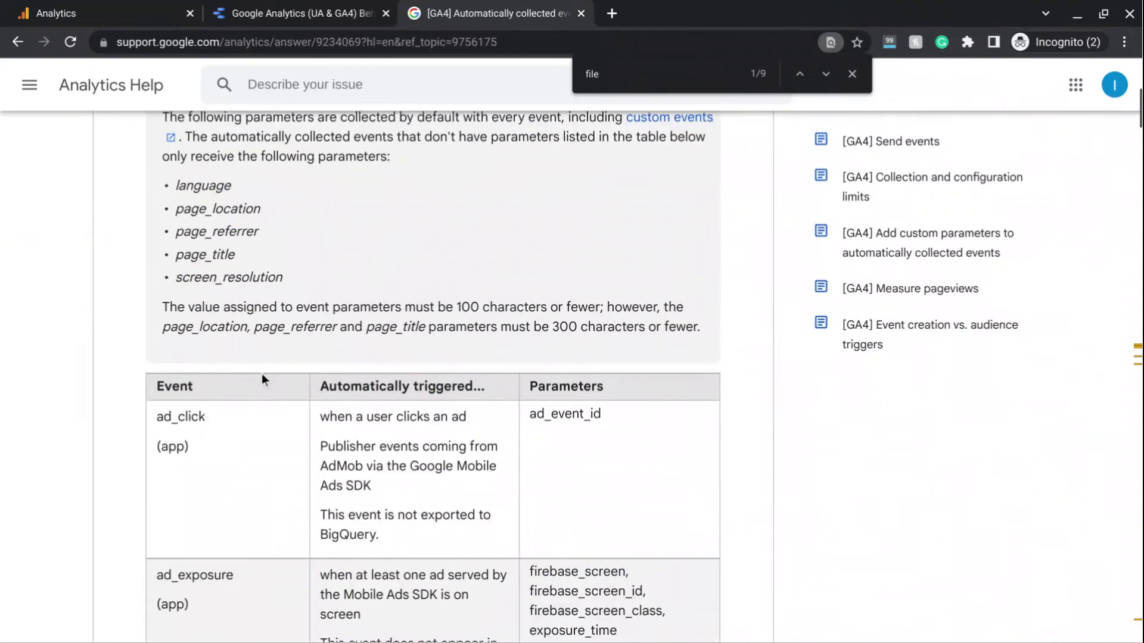
scroll(262, 373, down, 1)
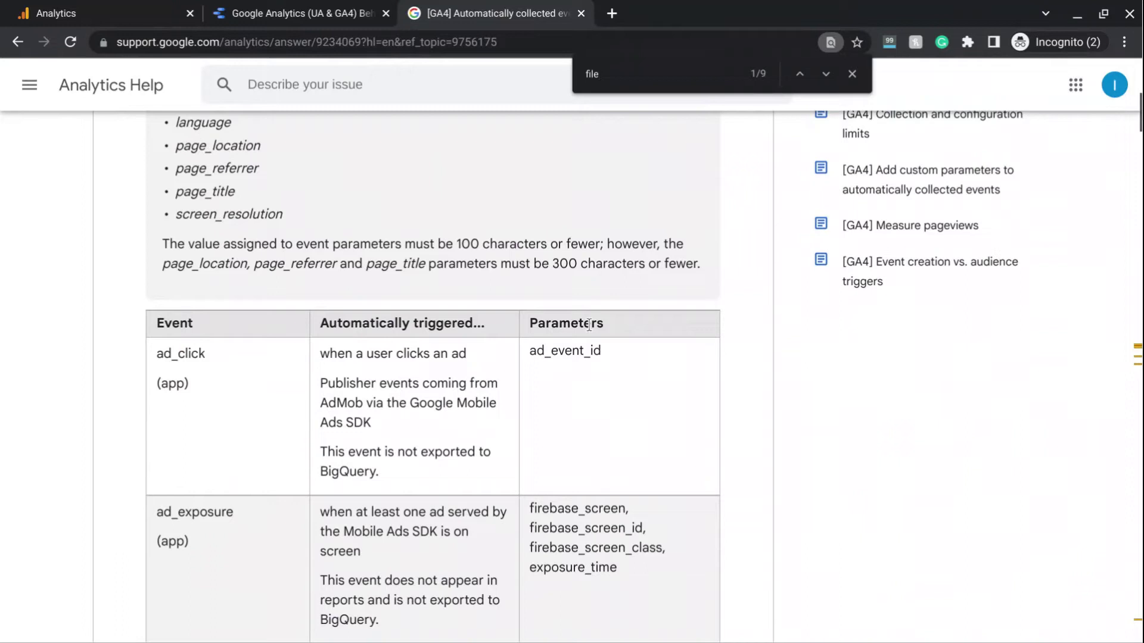
click(825, 76)
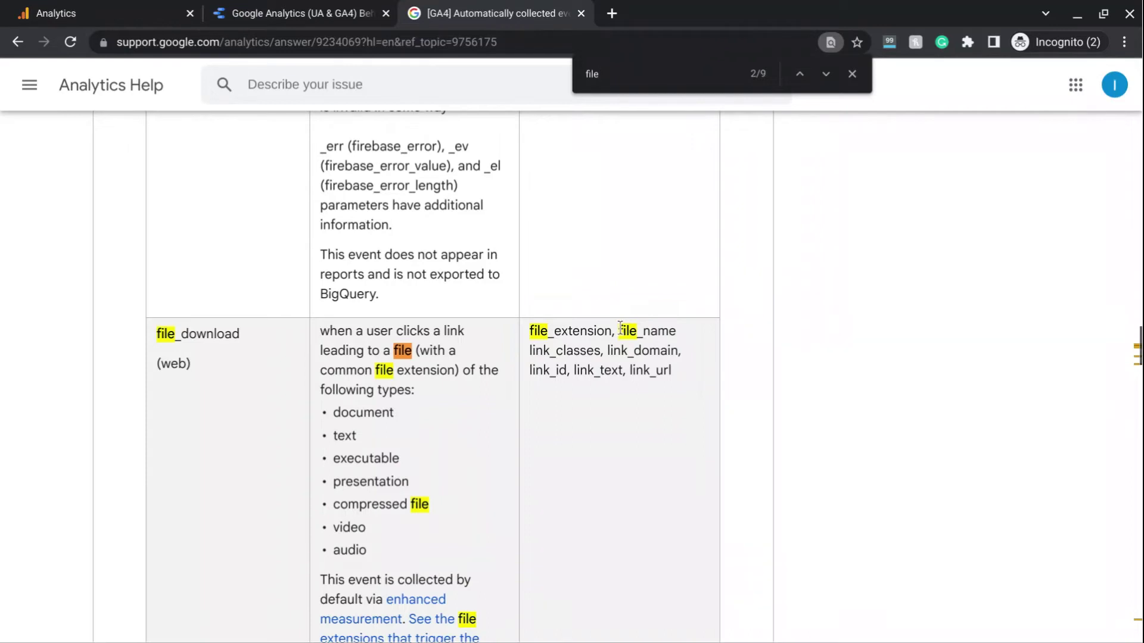
drag(620, 328, 673, 331)
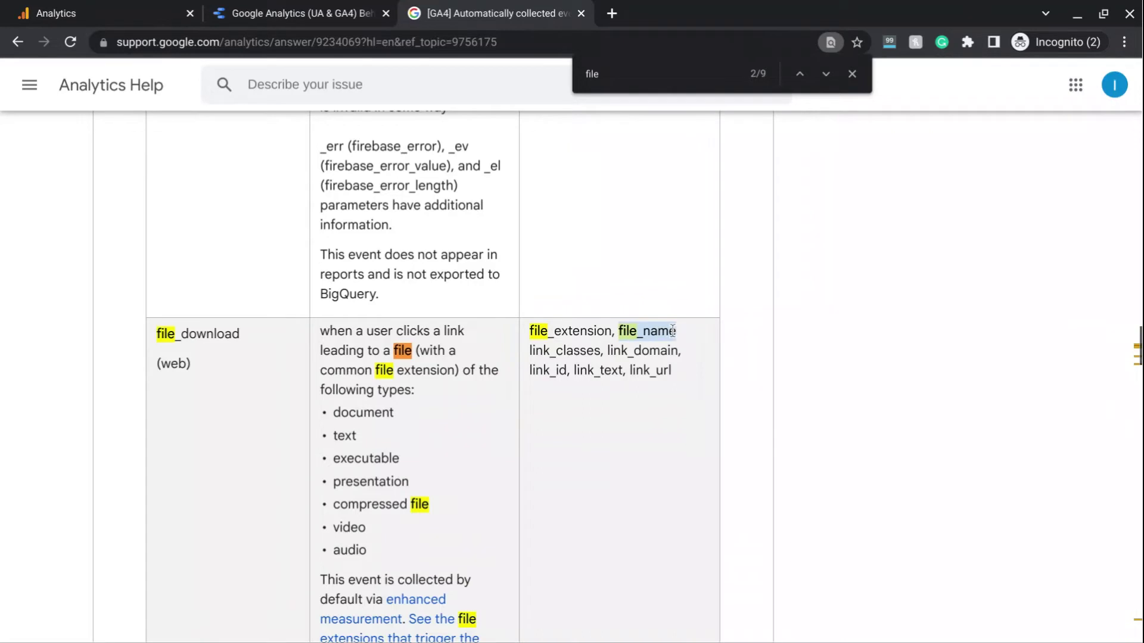
click(134, 8)
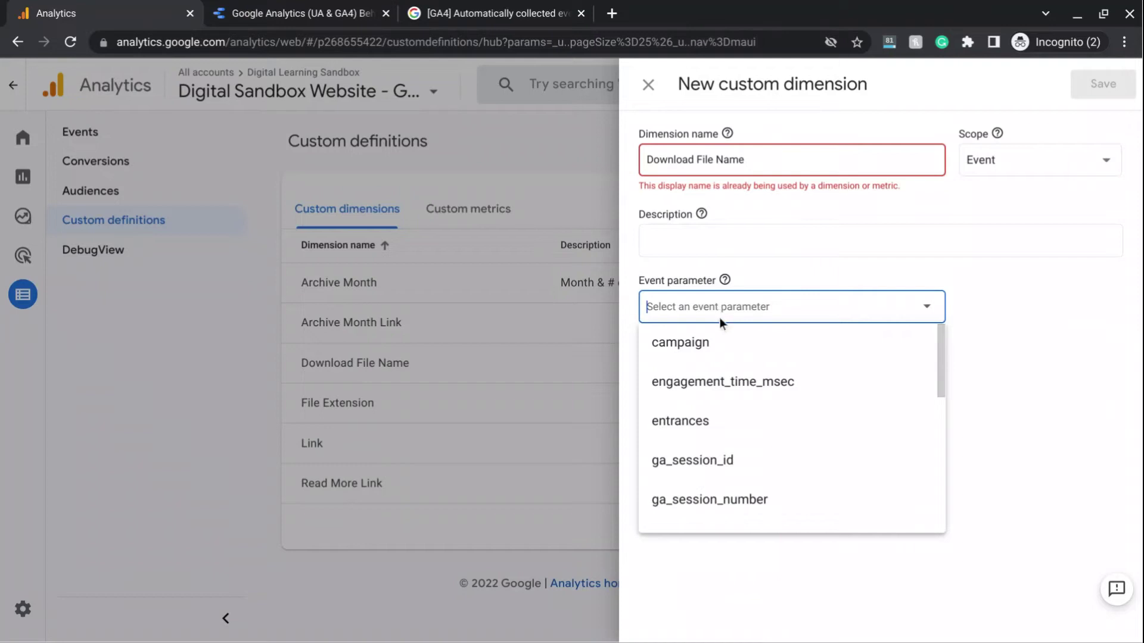
Step: Enter file_name as the event parameter, then discard the duplicate draft and check the existing Download File Name dimension
text(fil)
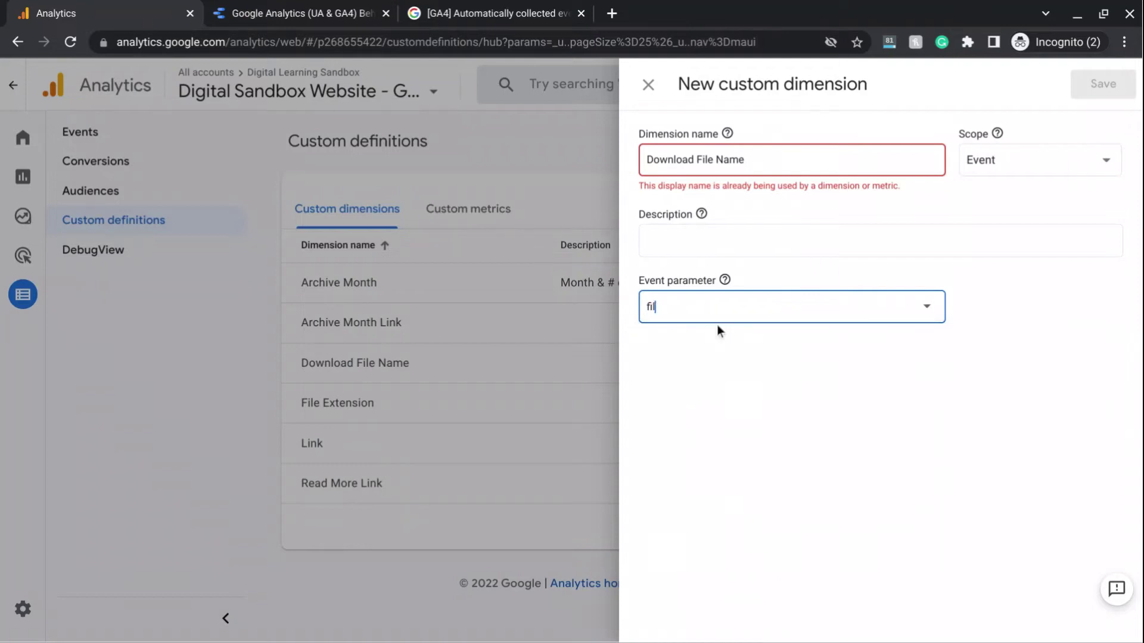
text(e_name)
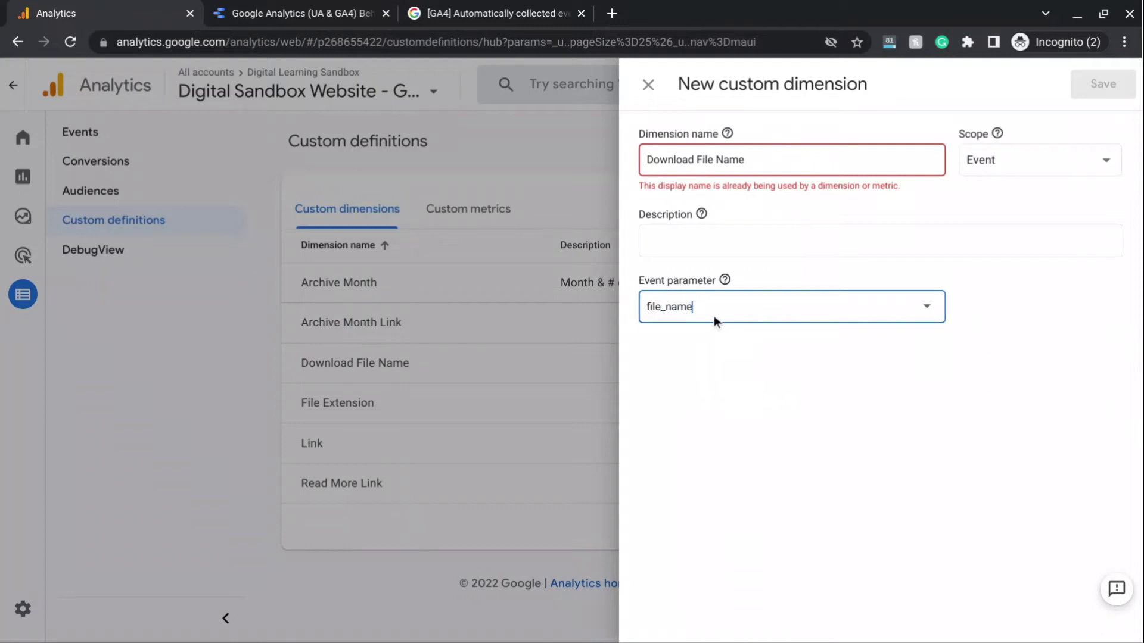
click(825, 247)
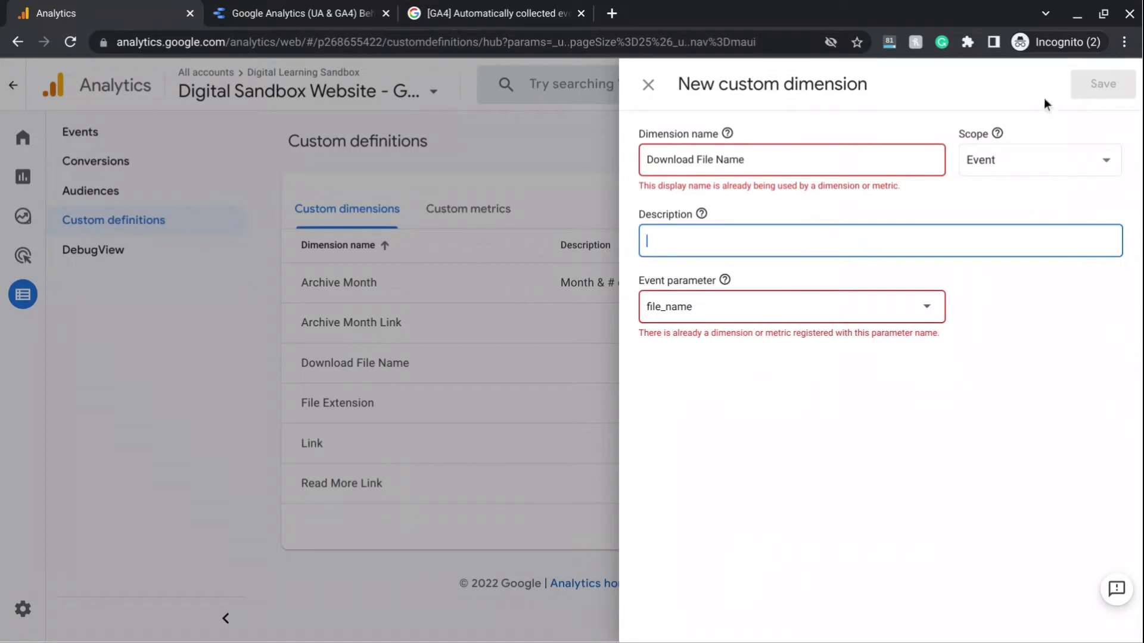
click(649, 85)
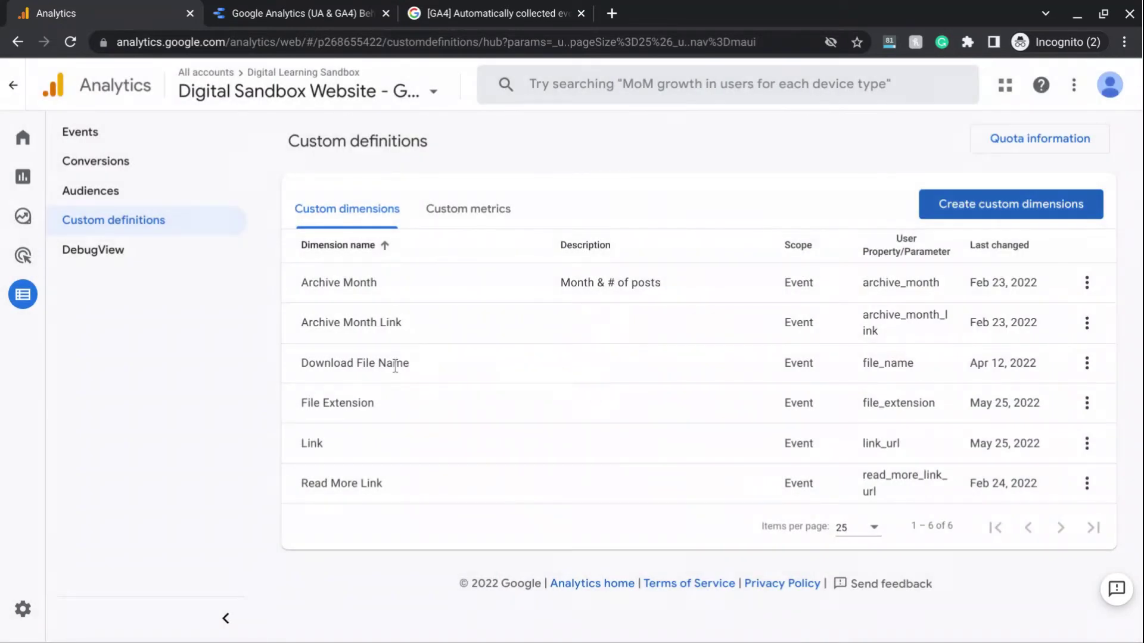
triple_click(348, 364)
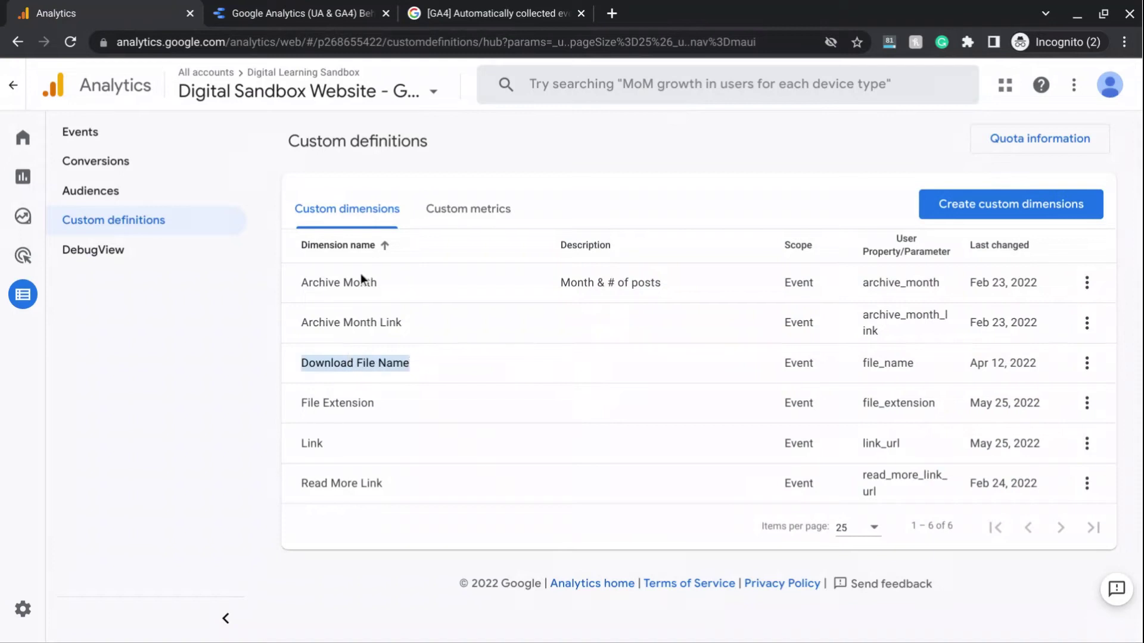
click(705, 539)
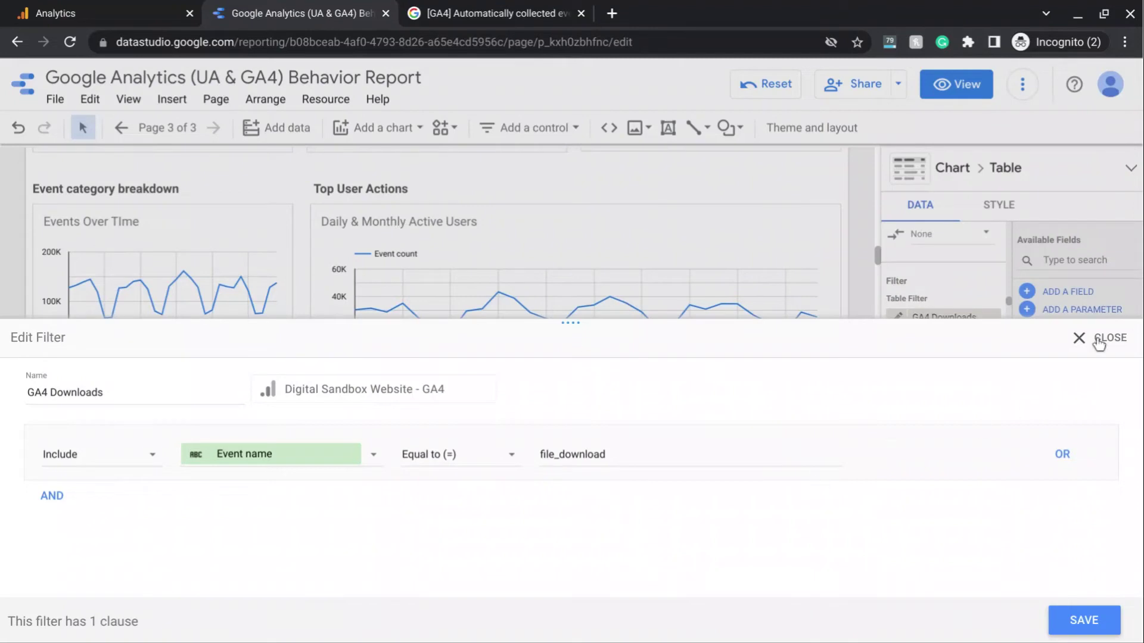
Step: Close the filter editor and open Resource > Manage added data sources
click(1098, 341)
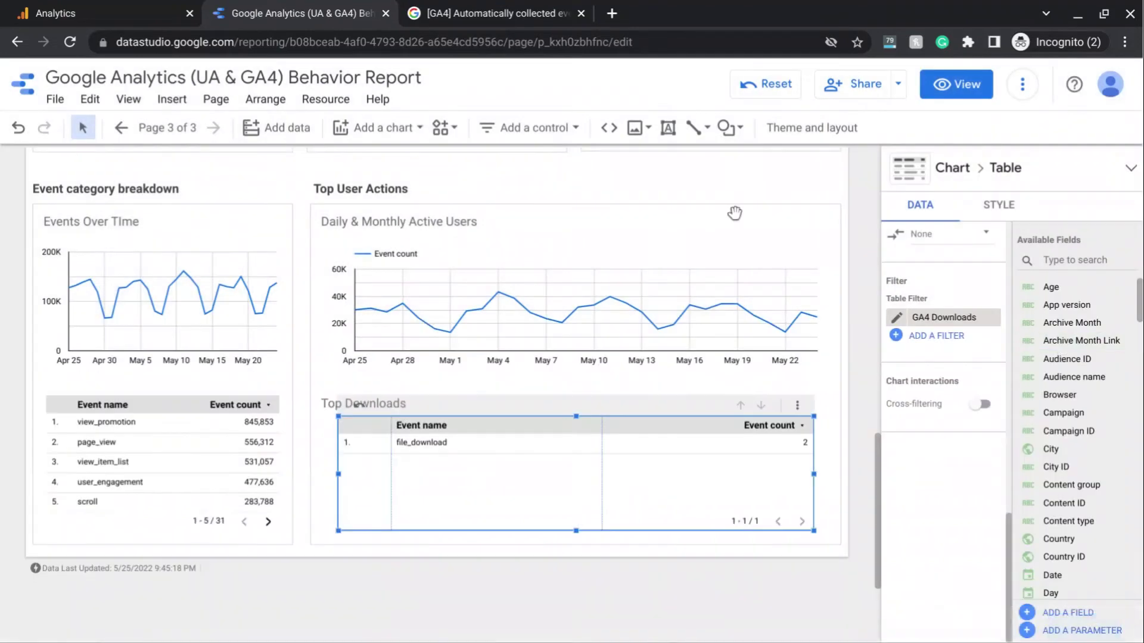
click(335, 104)
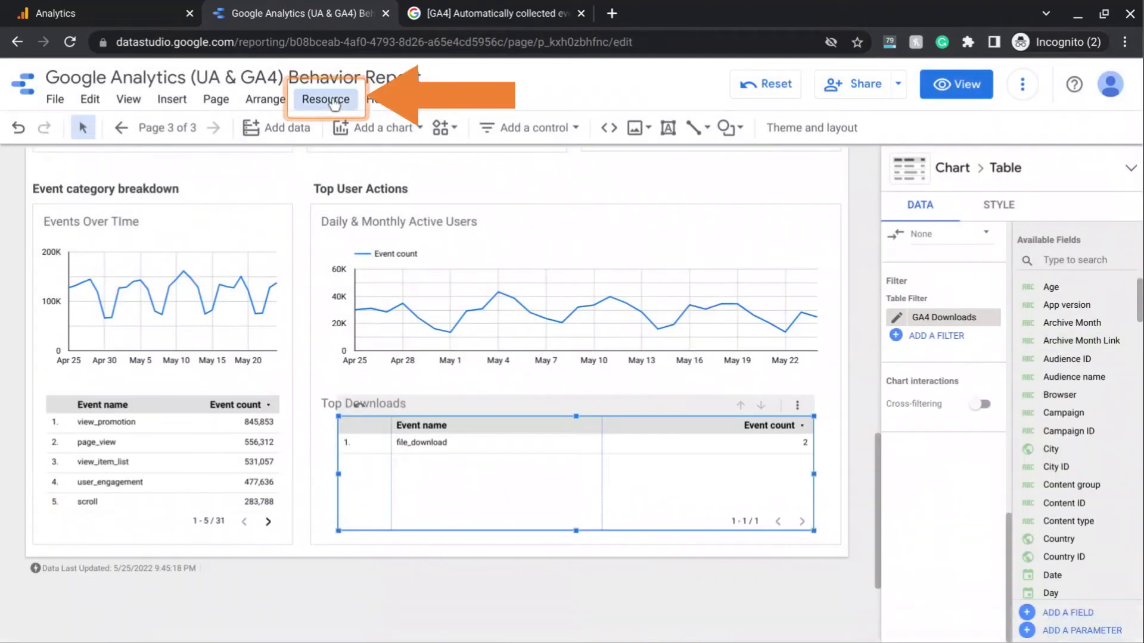
click(352, 106)
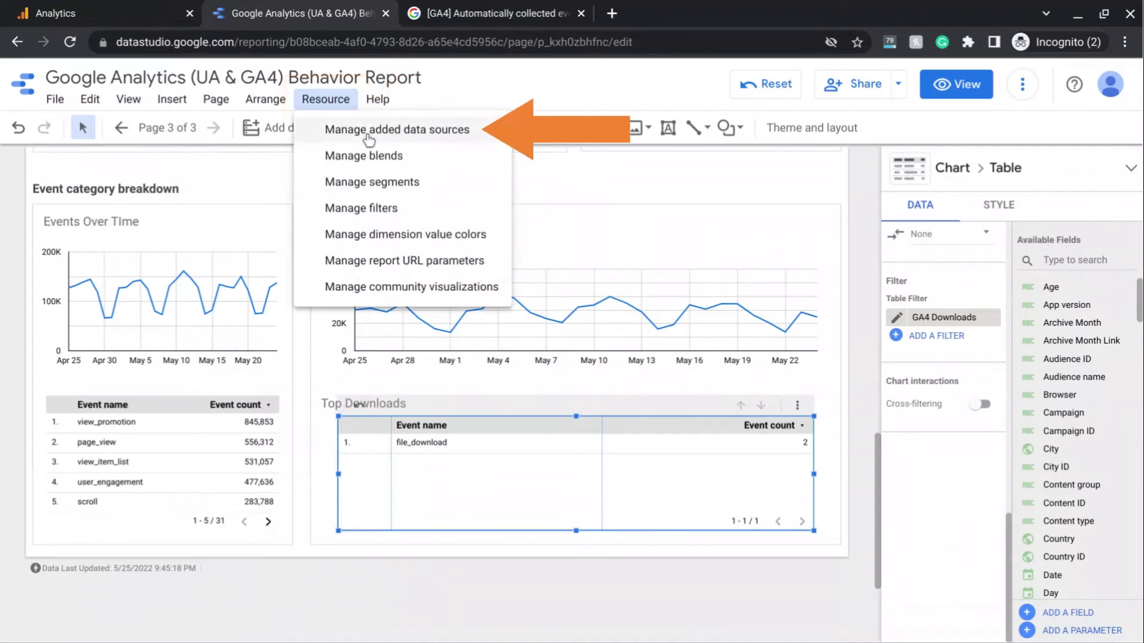
click(367, 132)
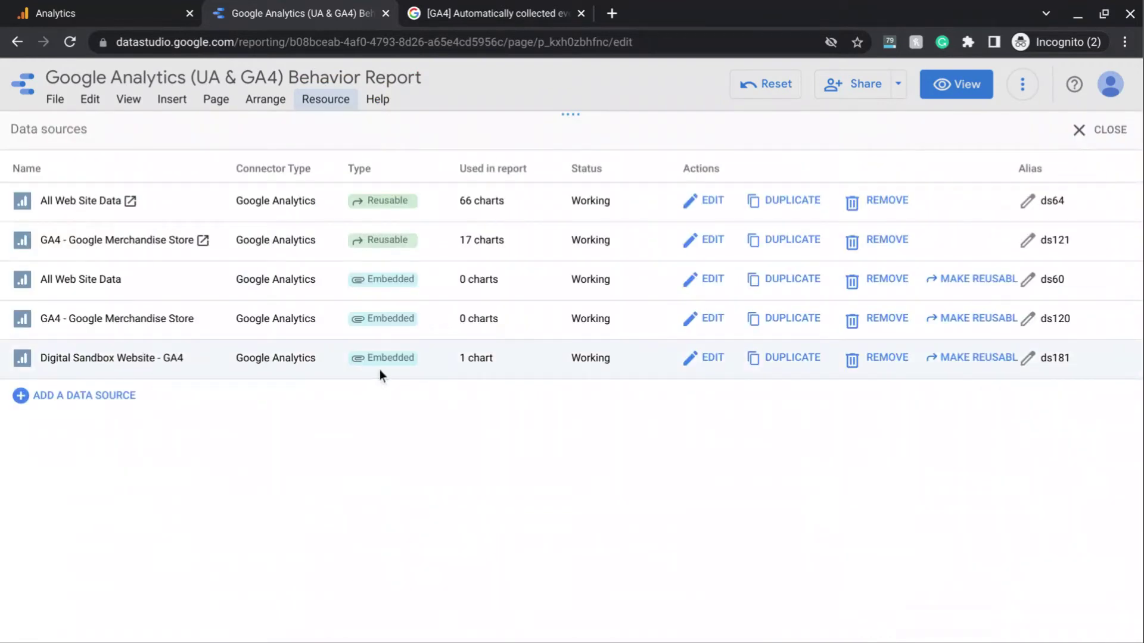
Step: Reconnect the Digital Sandbox Website - GA4 data source to pick up the new File Extension field
click(708, 360)
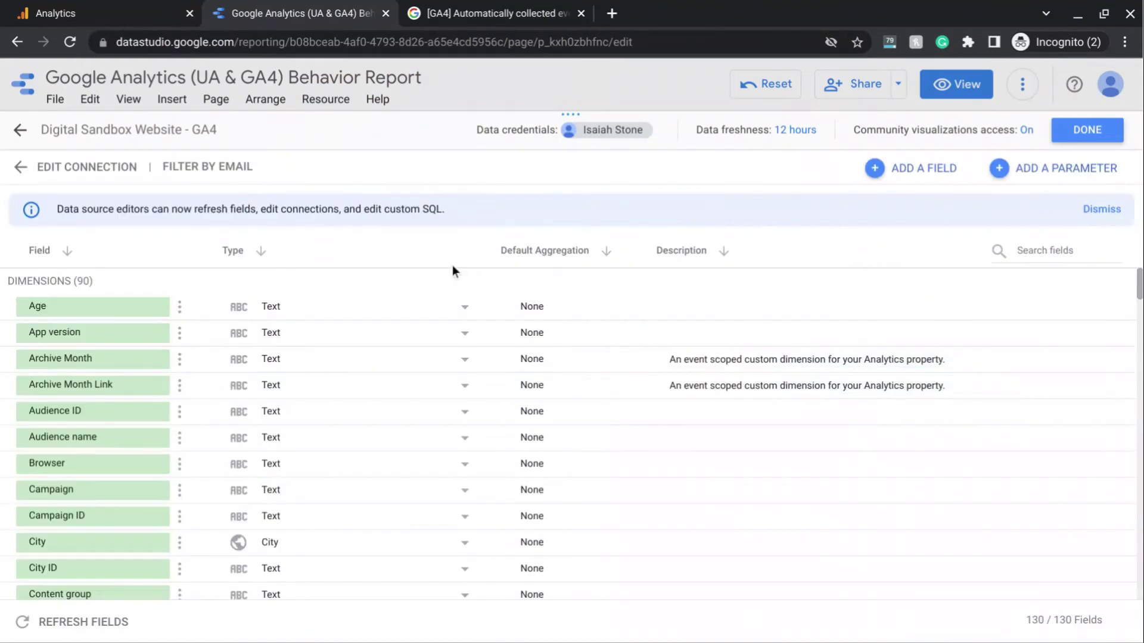
click(82, 173)
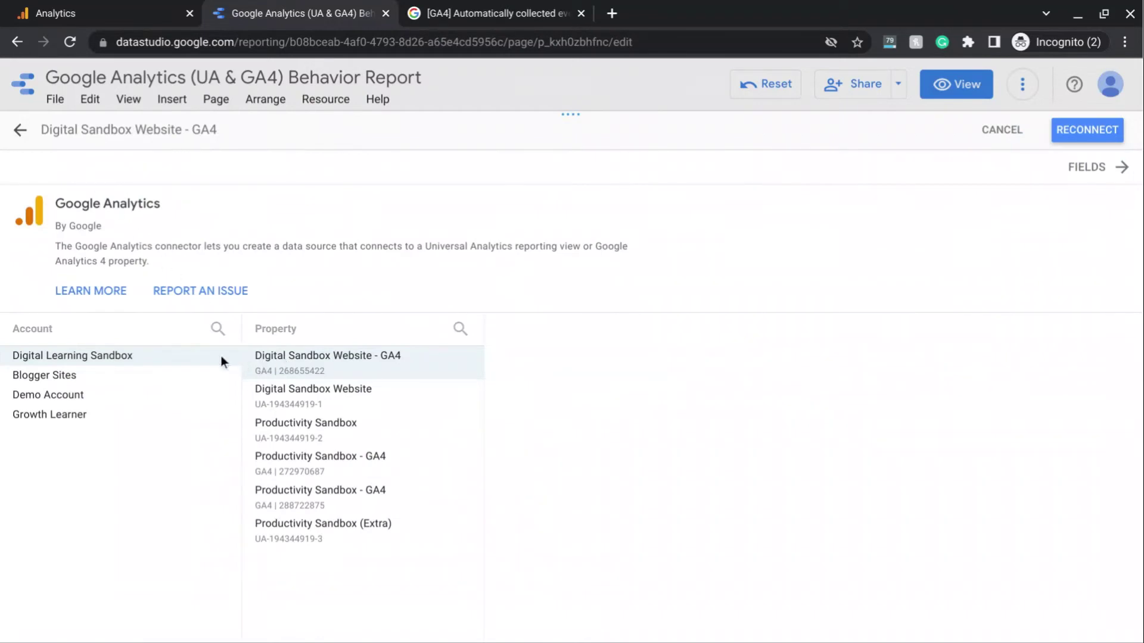
click(1081, 133)
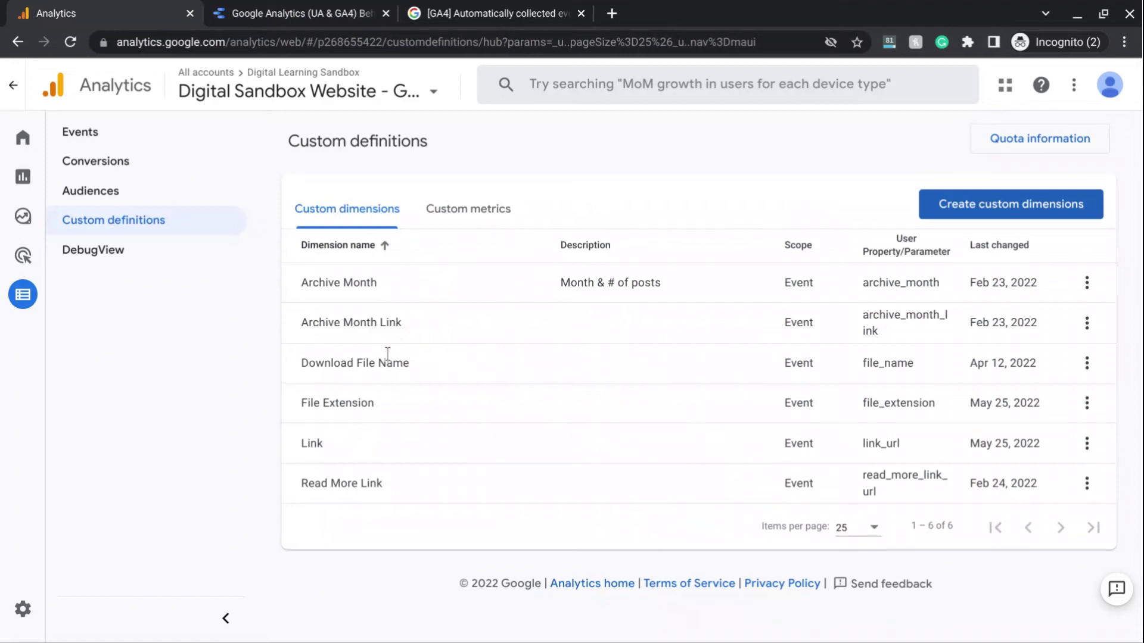
click(294, 17)
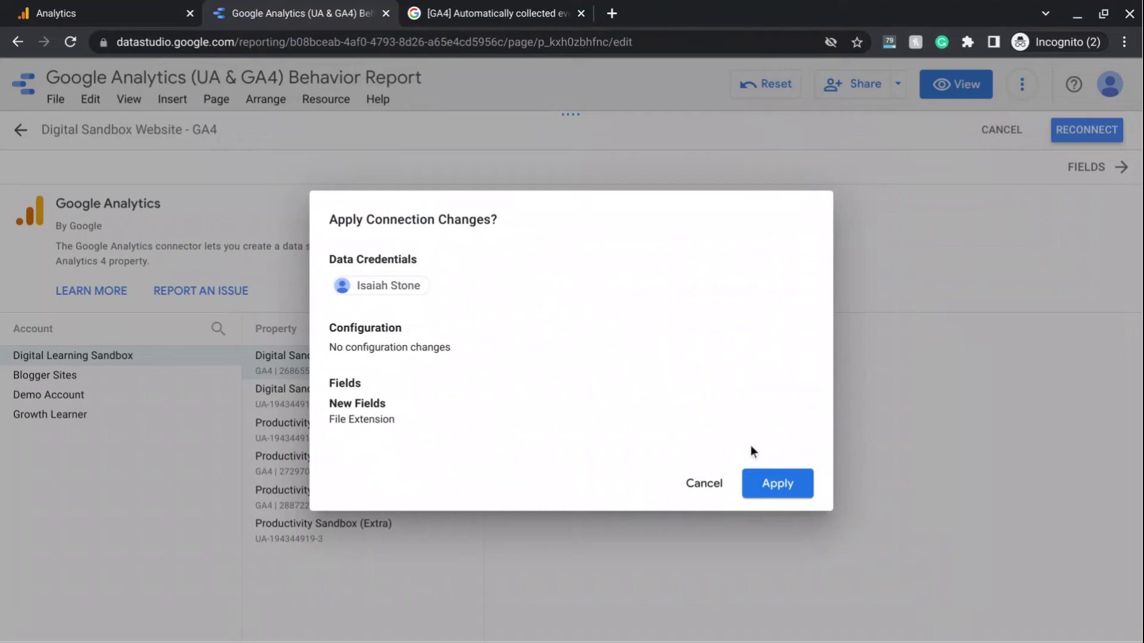
Step: Apply the connection changes, check that Download File Name is in the field list, and finish reviewing fields
click(765, 488)
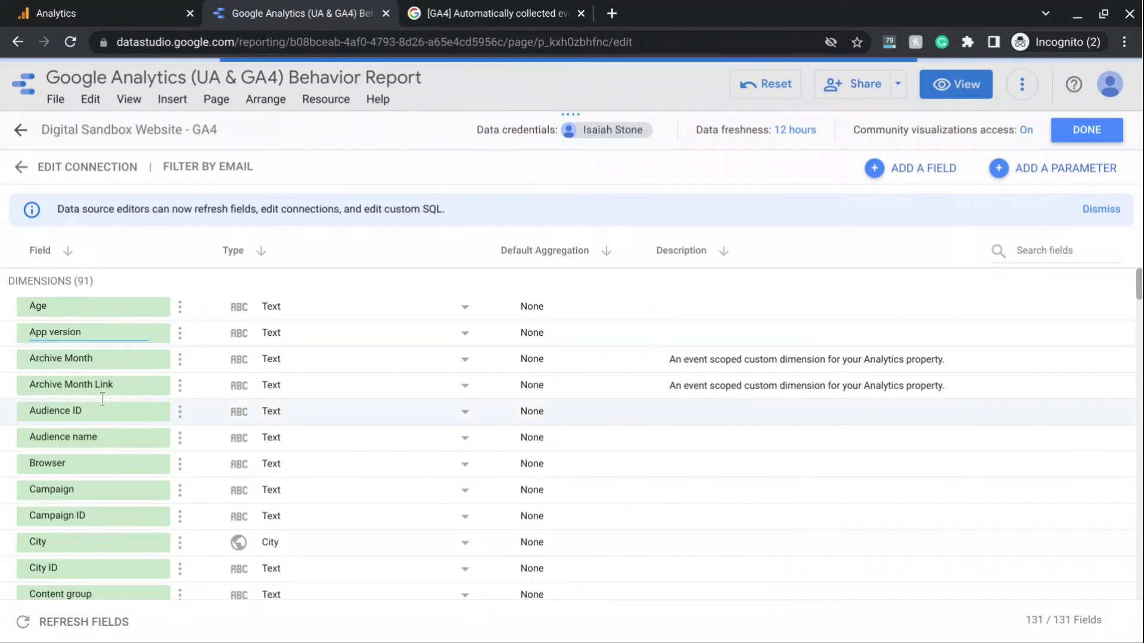
scroll(102, 399, down, 3)
scroll(104, 411, down, 3)
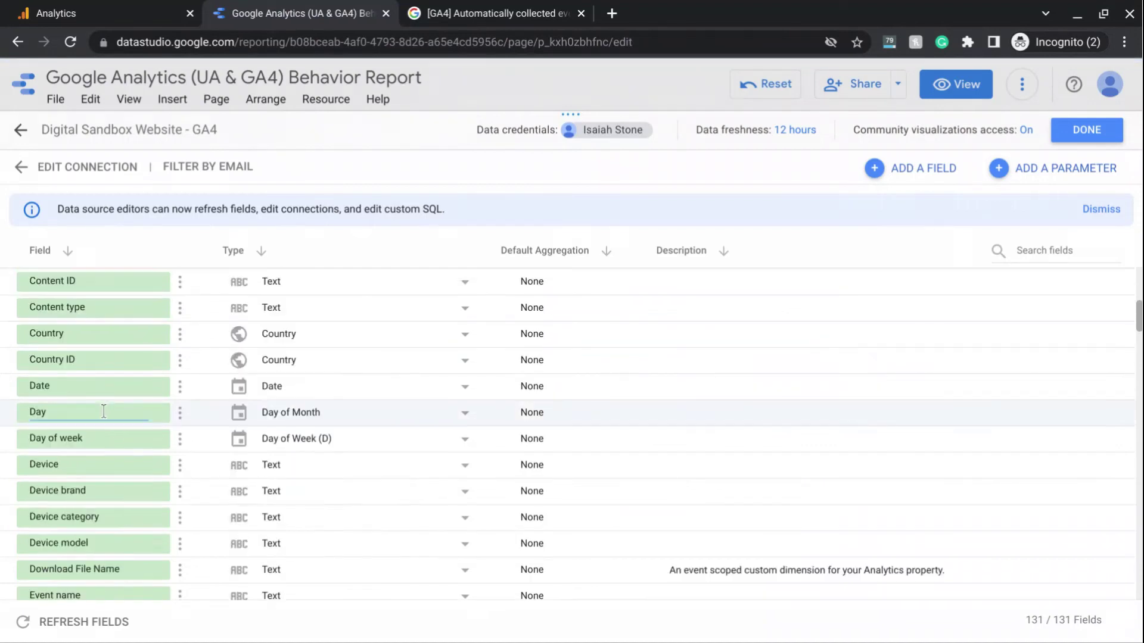
scroll(103, 411, down, 2)
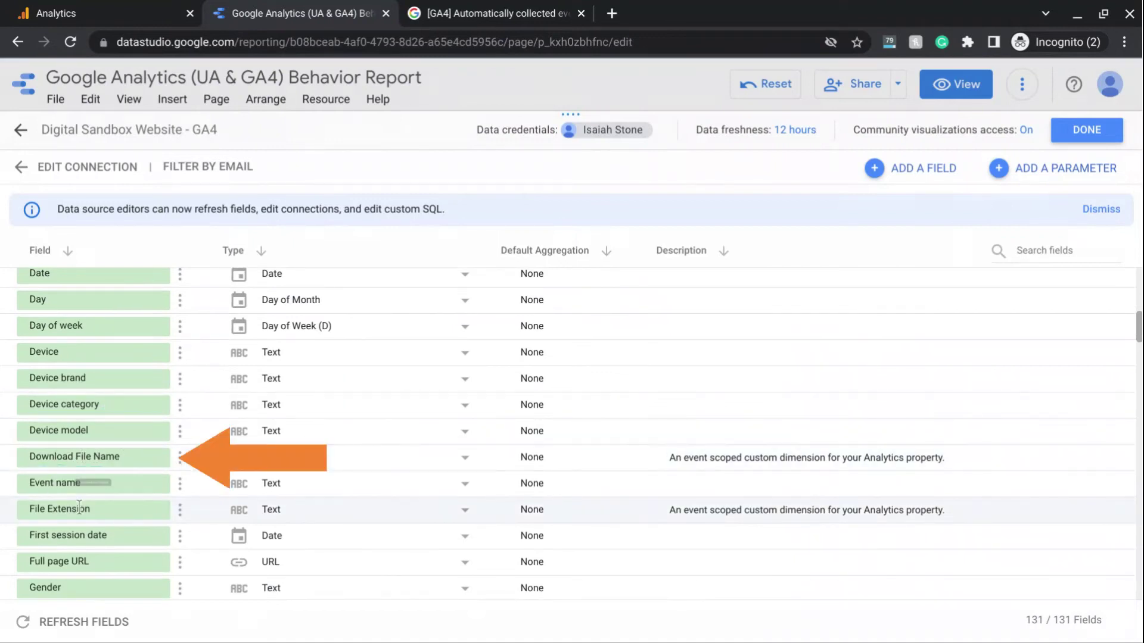
click(1080, 138)
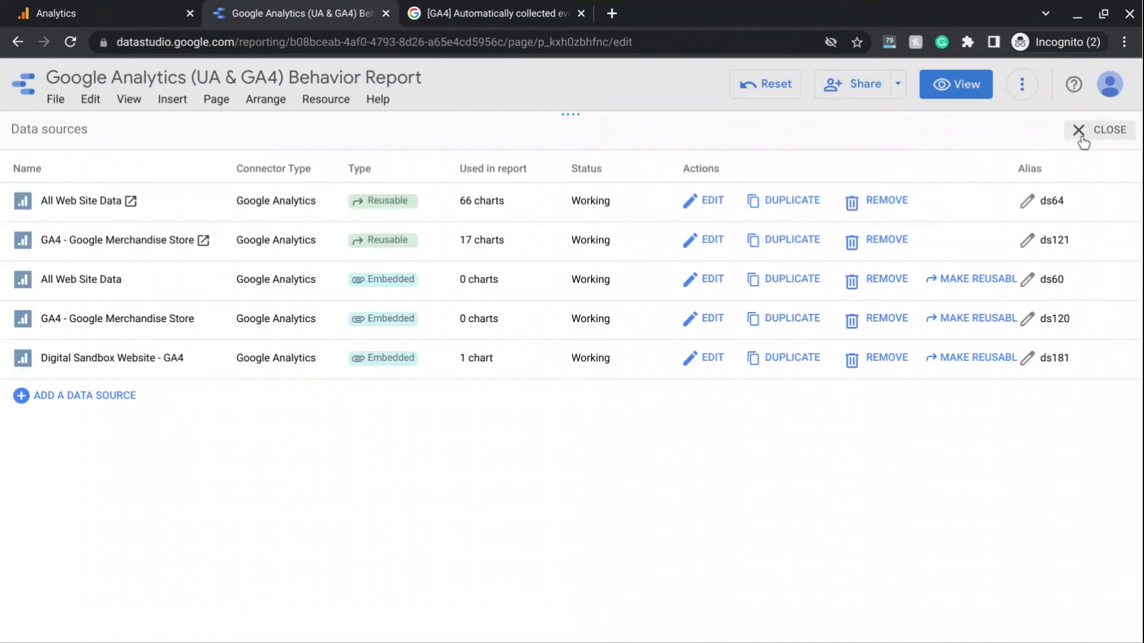
Step: Add Download File Name as the Top Downloads table's second dimension beneath Event name, with drill down enabled
click(1080, 137)
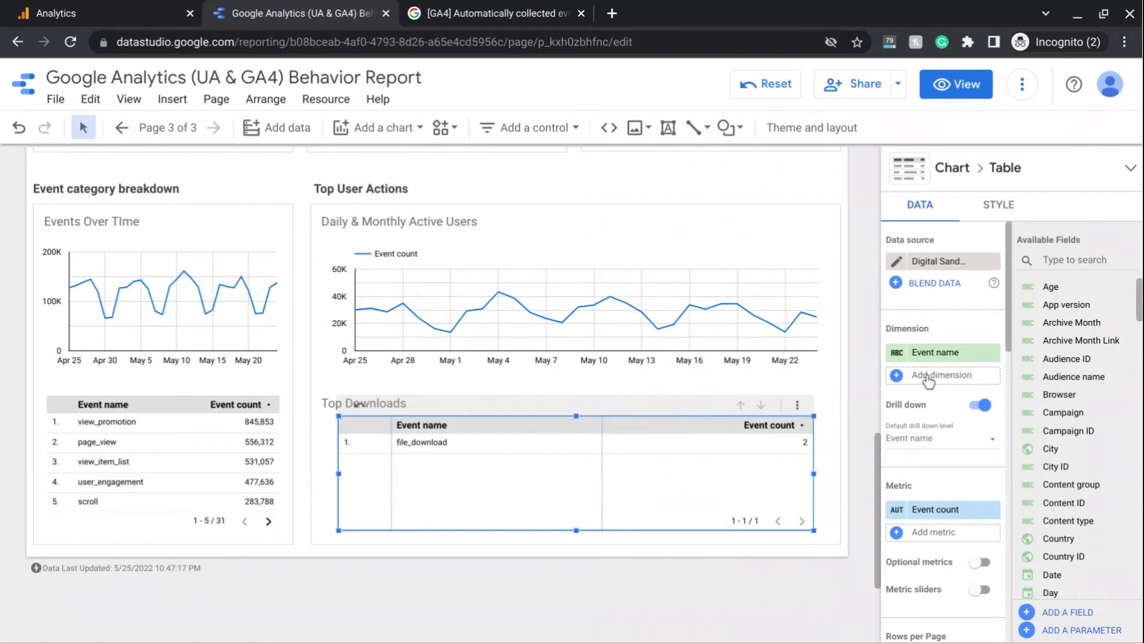
click(927, 377)
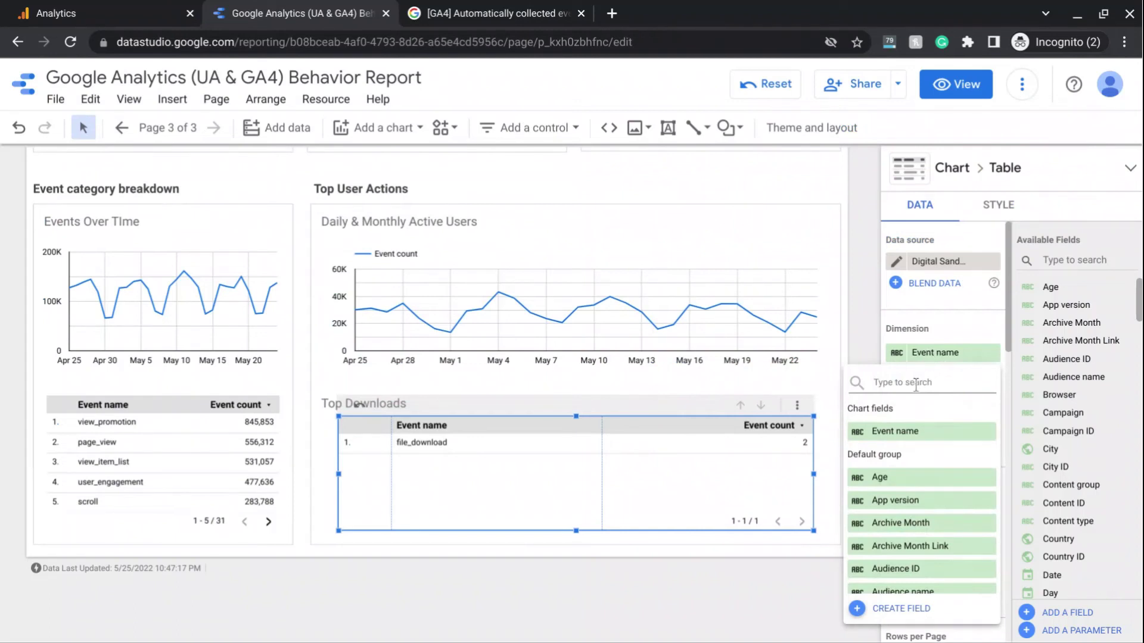
text(download)
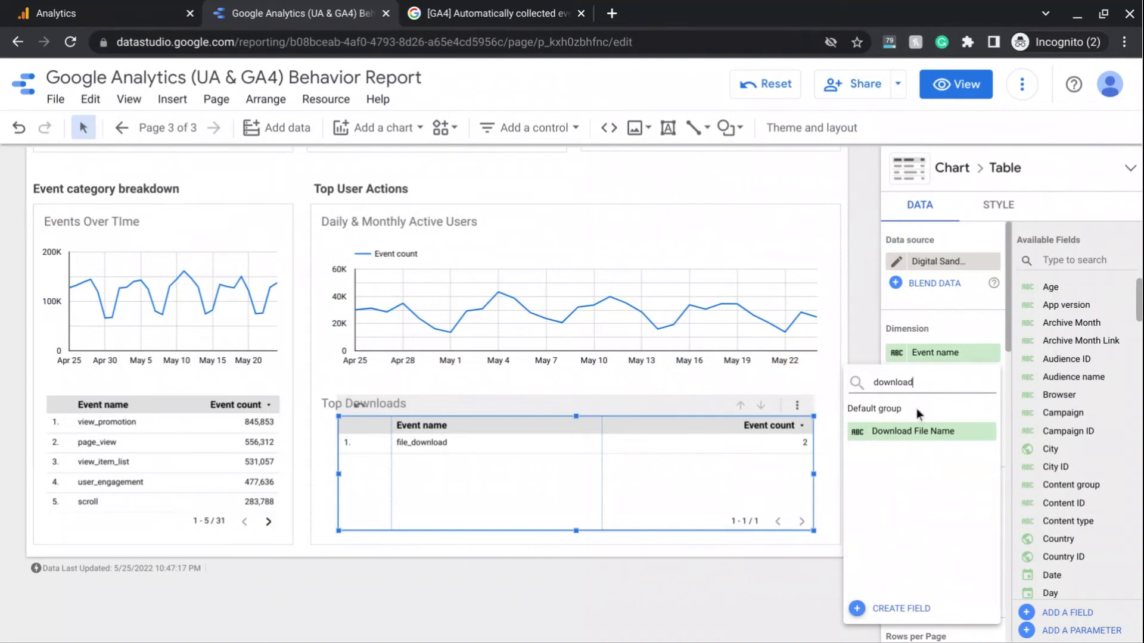
click(918, 434)
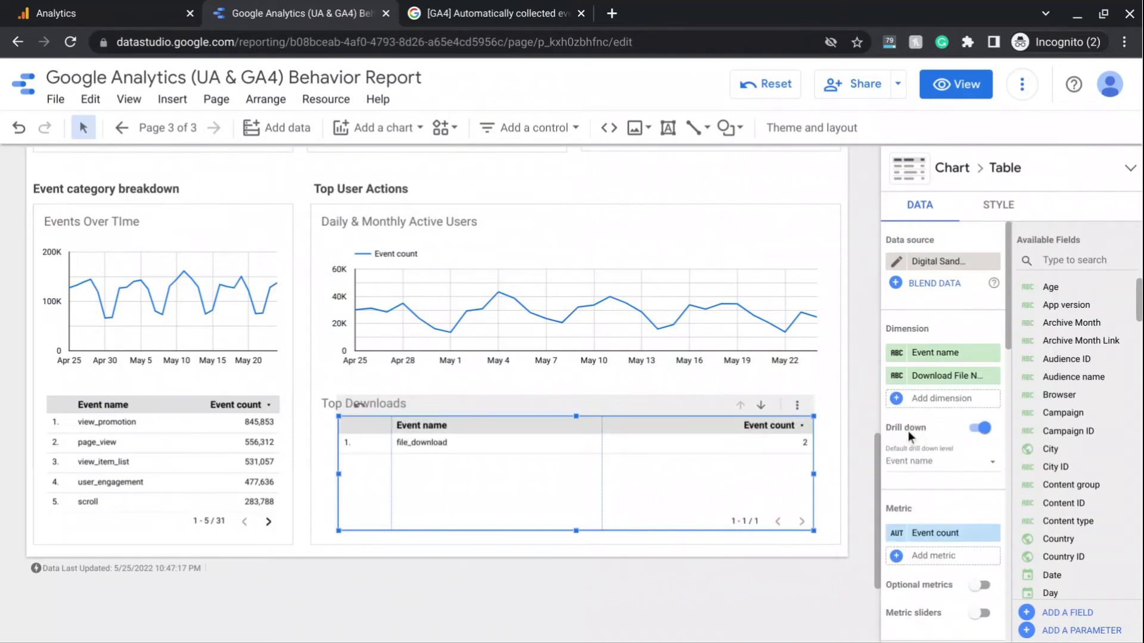
click(430, 451)
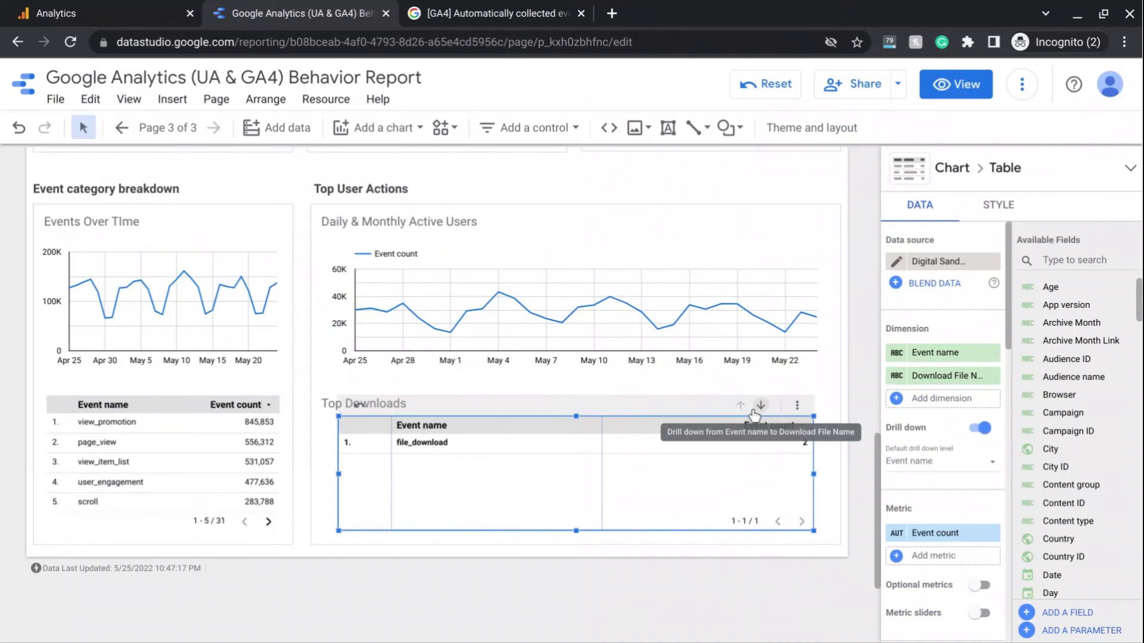
Step: Drill the file_download row down to Download File Name, showing two files with one download each
right_click(430, 447)
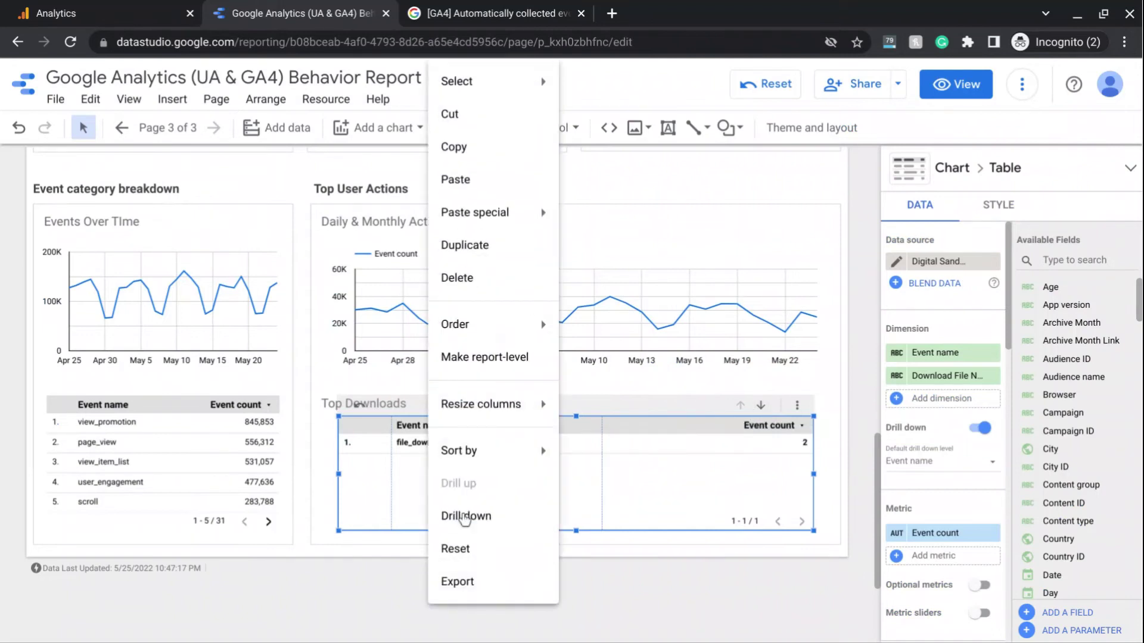
click(466, 518)
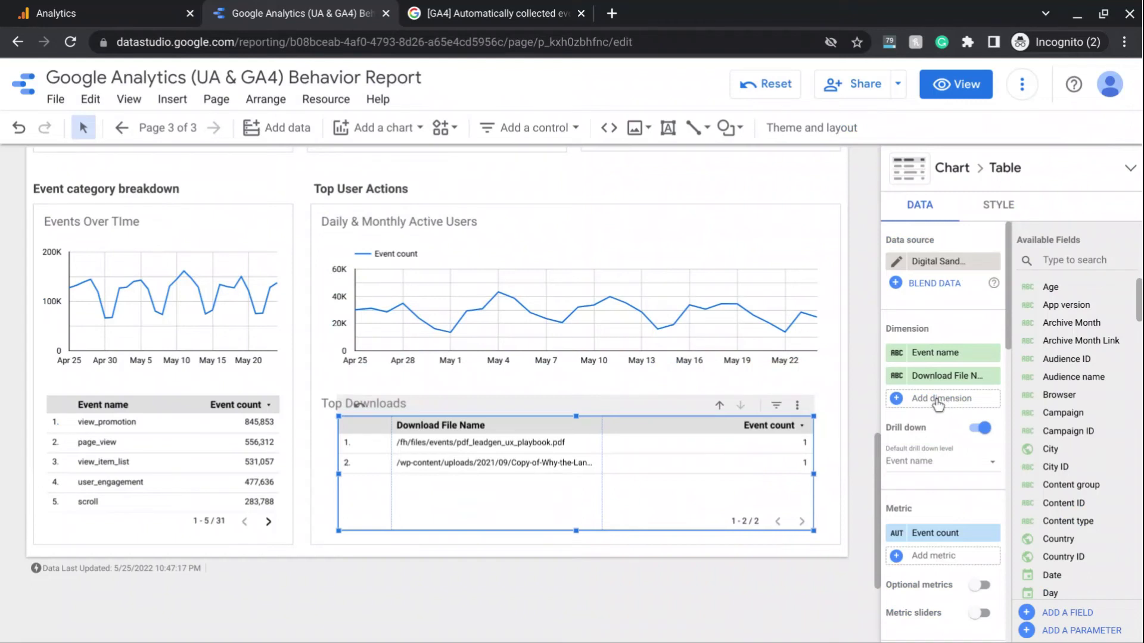
Step: Add File Extension as a dimension and move it above Download File Name in the drill order
click(938, 405)
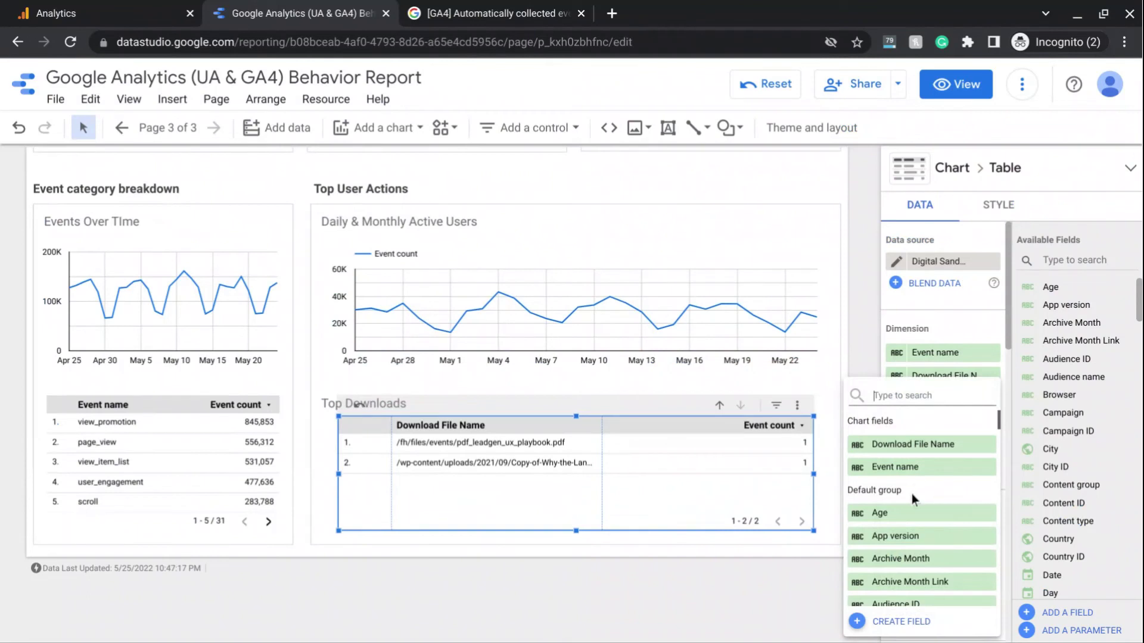
text(file e)
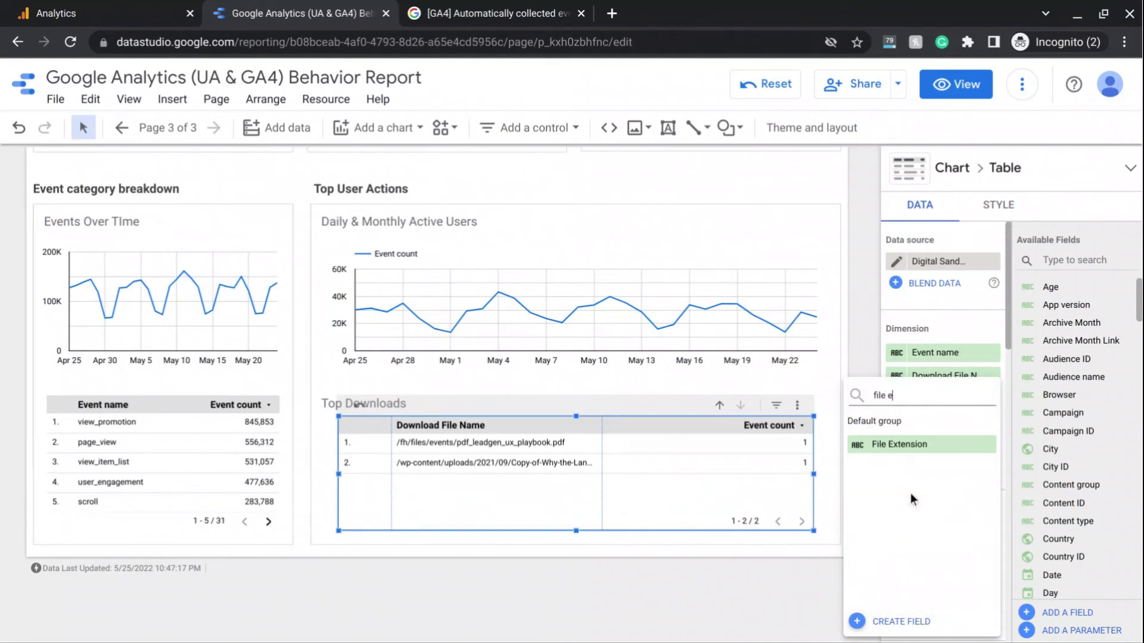
click(905, 445)
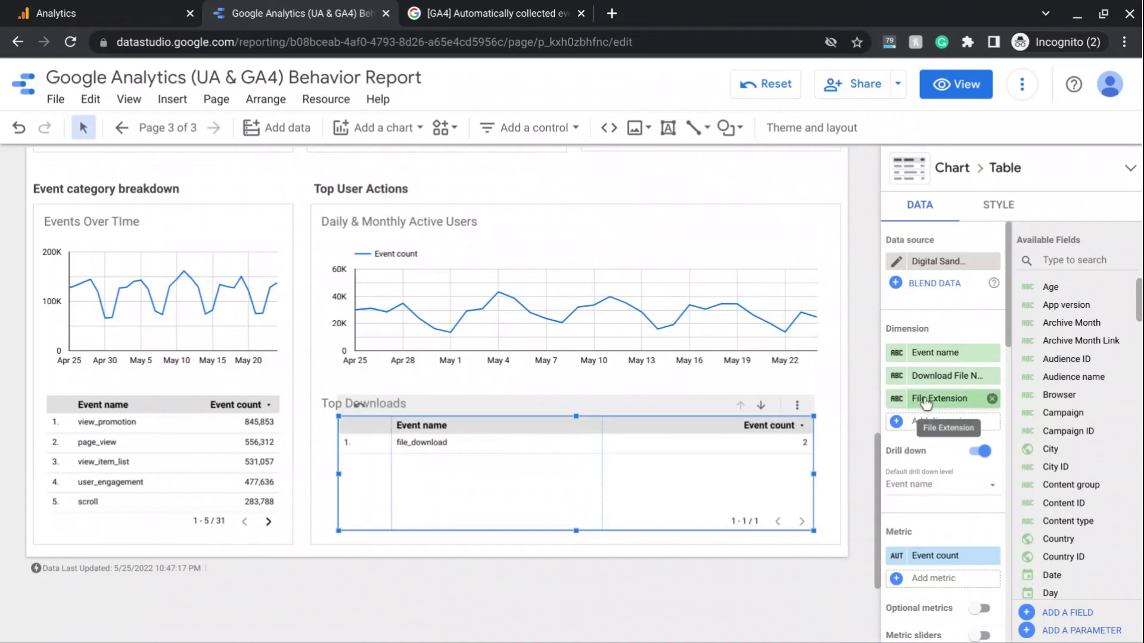
drag(926, 403, 940, 380)
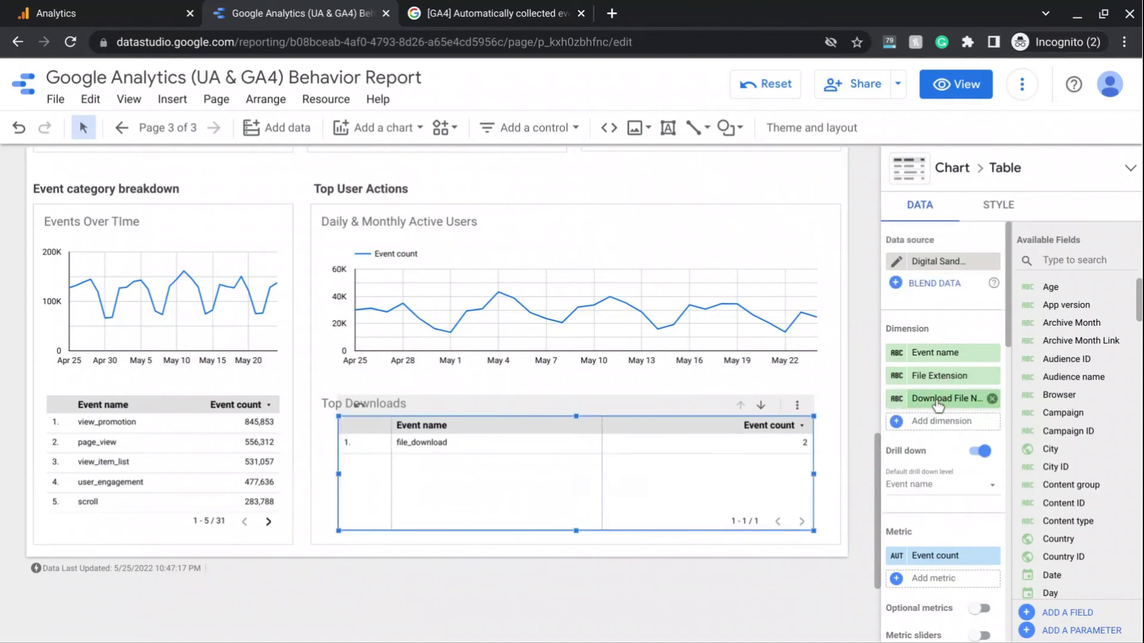
Step: Test the drill levels from Event name through File Extension to Download File Name and back
click(760, 407)
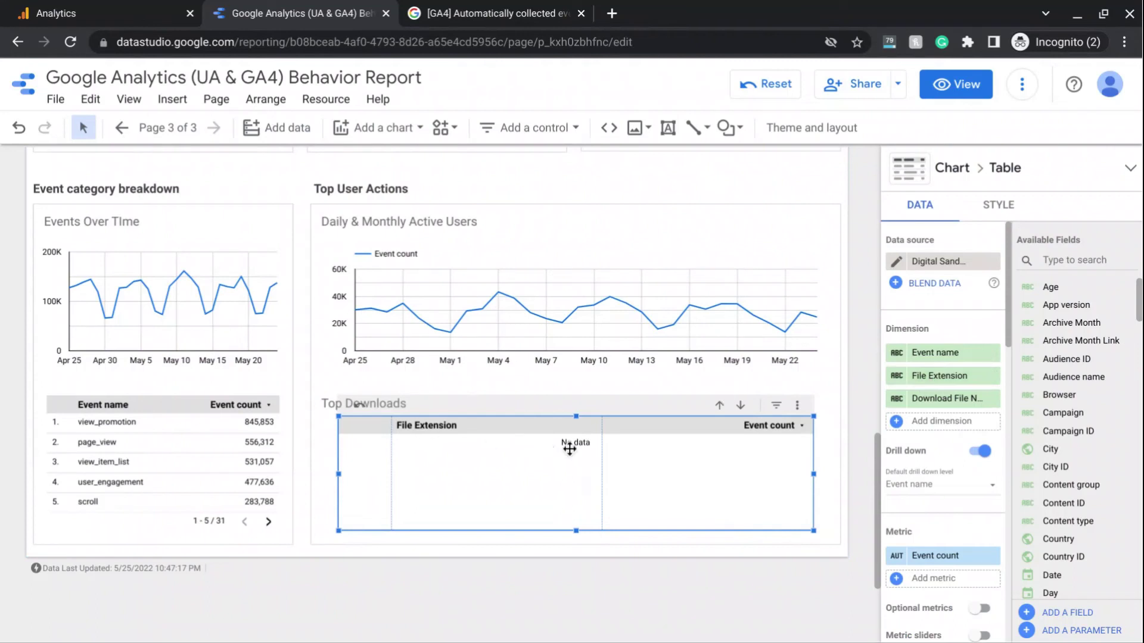
click(740, 405)
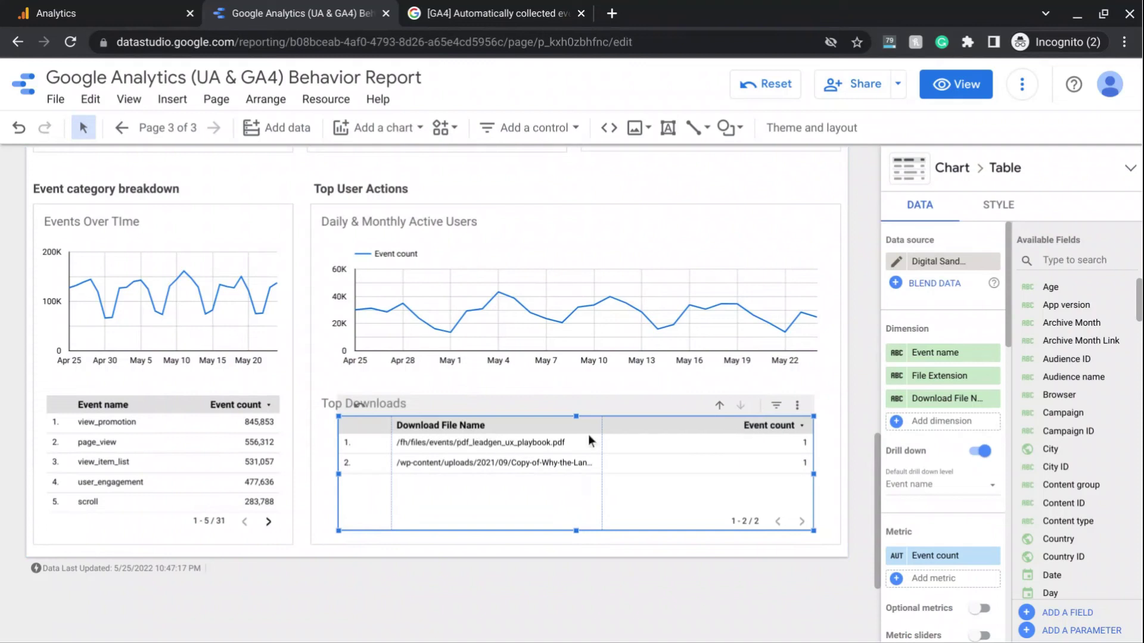
click(720, 406)
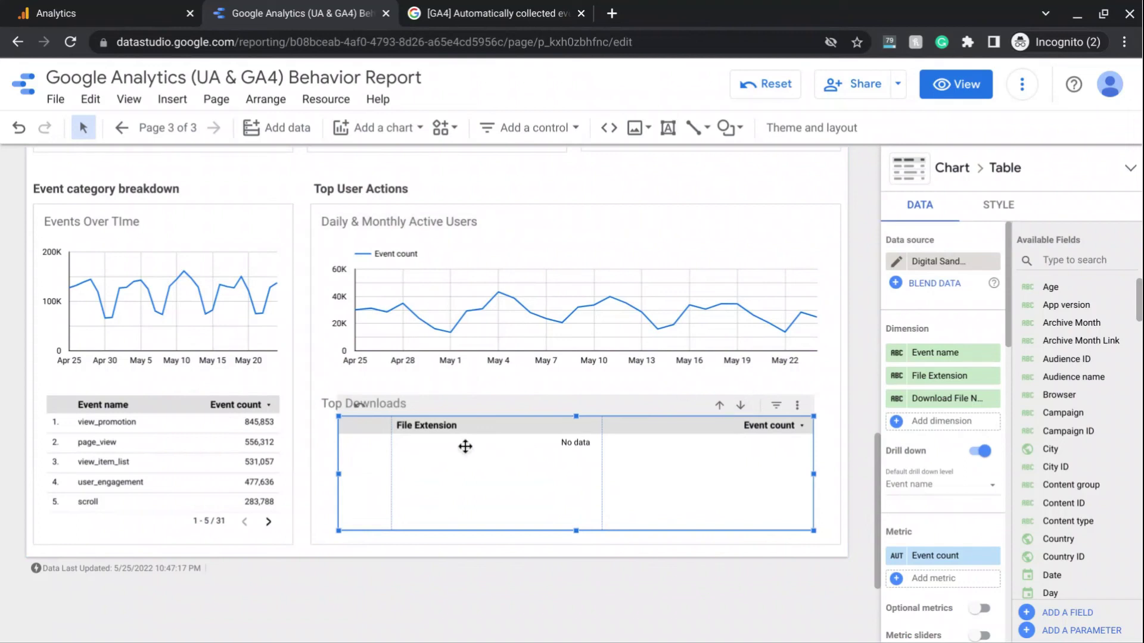
click(741, 407)
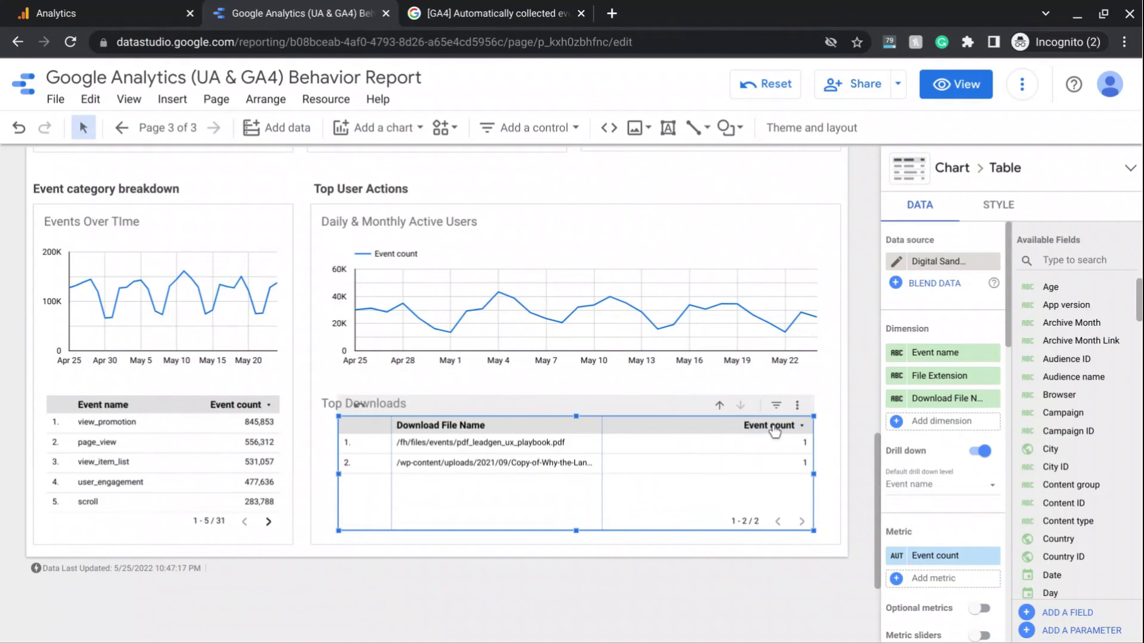
Step: Rename the Event count metric to '# of Downloads'
click(897, 560)
click(738, 421)
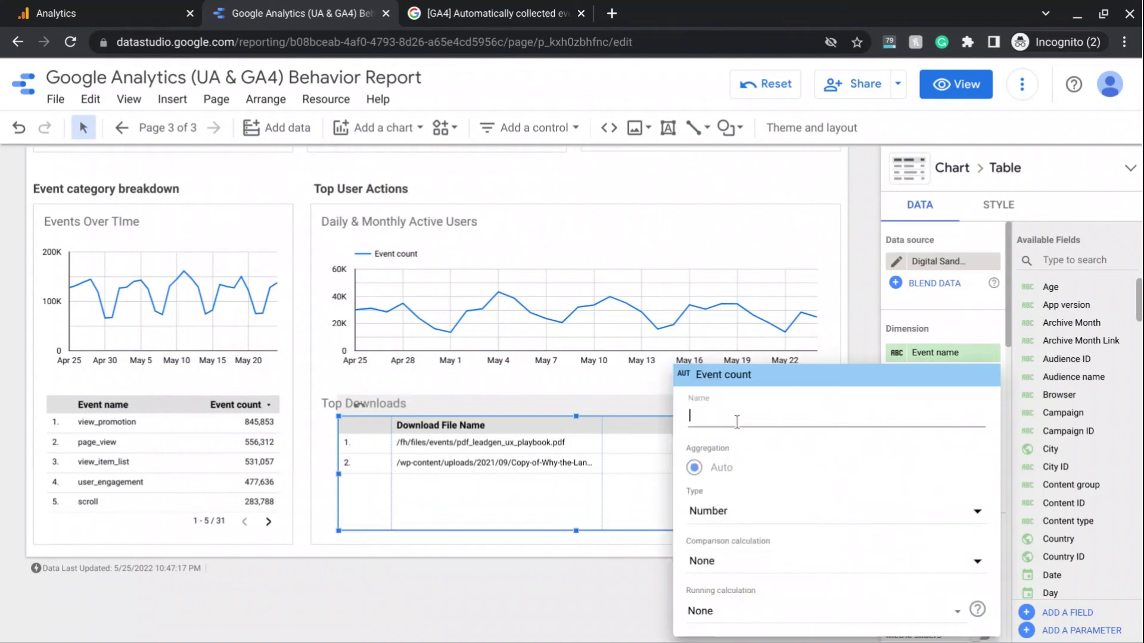
text(Downloads)
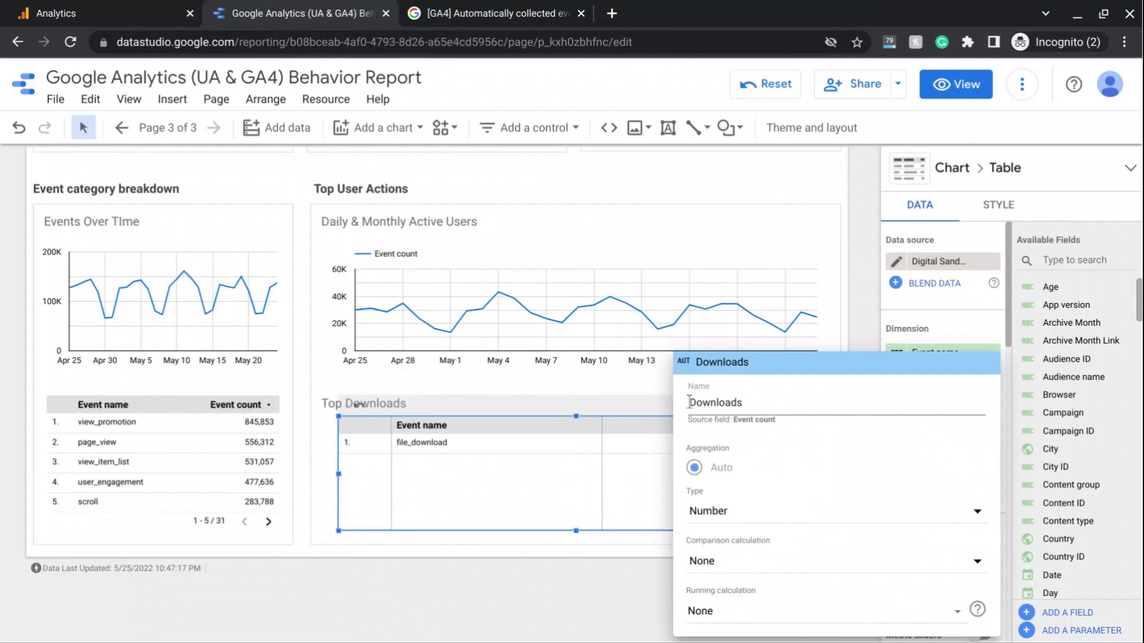
click(690, 402)
text(# of)
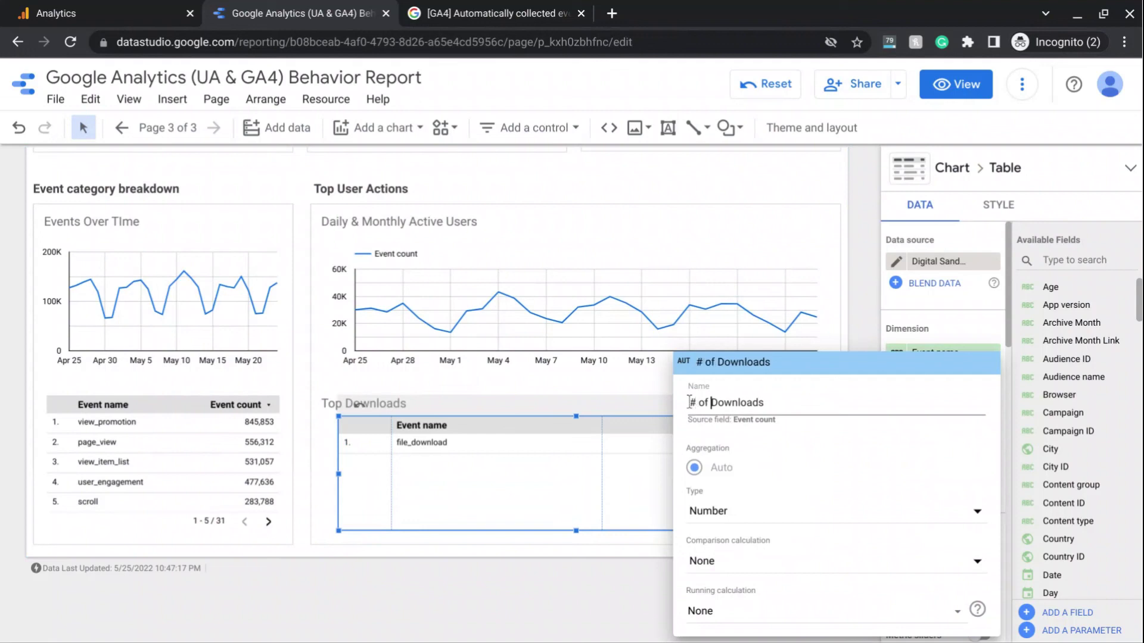
click(857, 288)
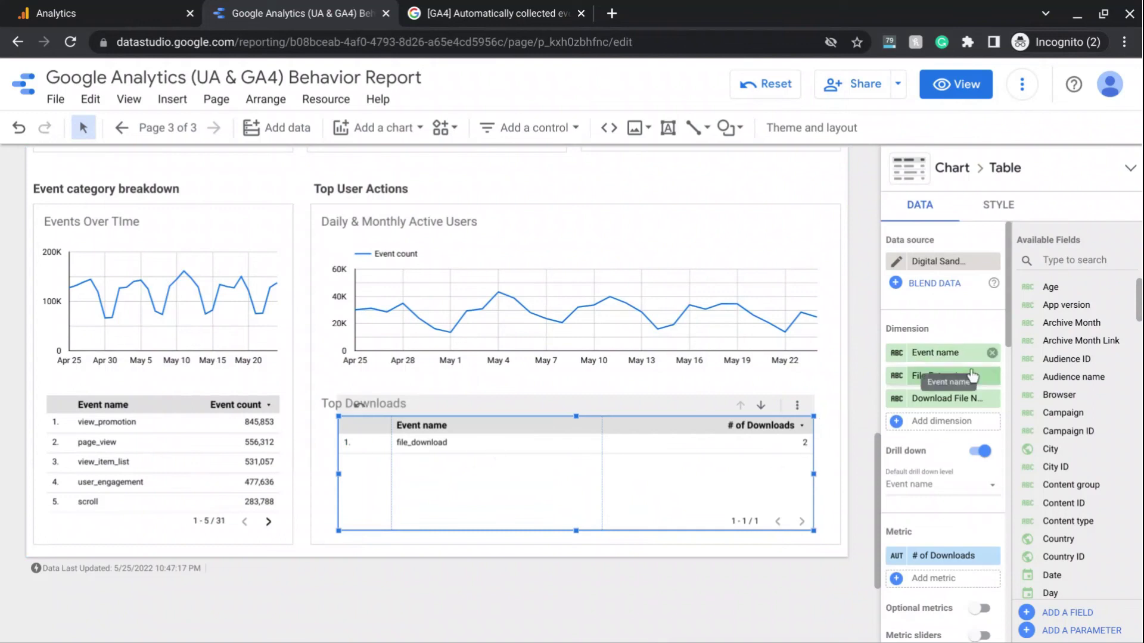
Step: Delete the File Extension dimension from the Top Downloads table
click(992, 376)
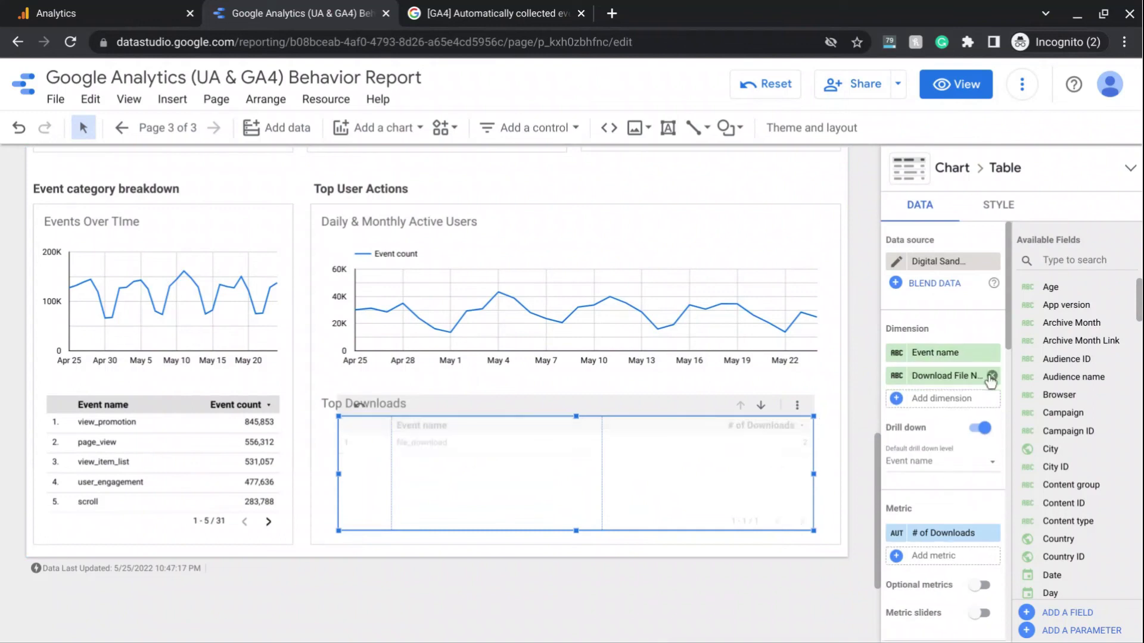